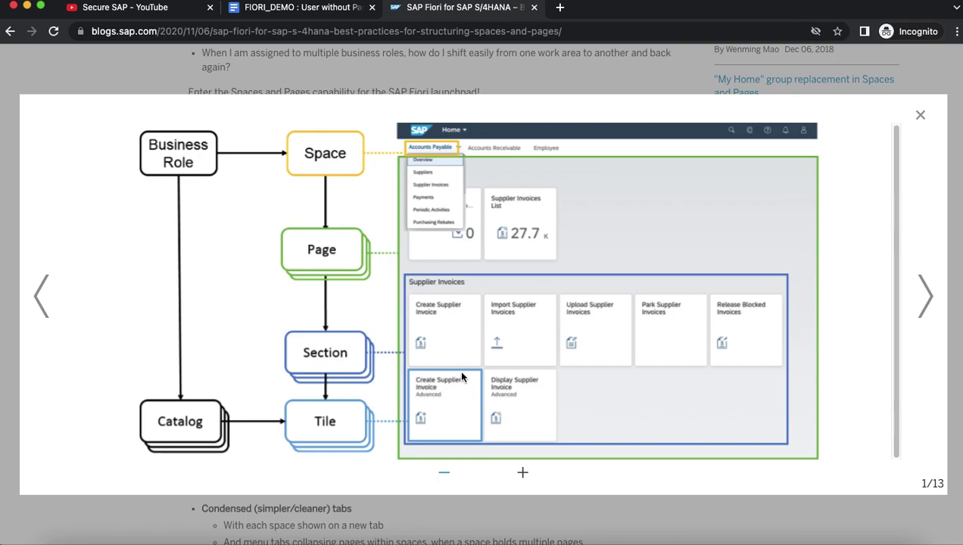
Step: Log on to S4H-2020 as the Fiori demo user with its password
{"action": "left_click", "coordinate": [753, 539]}
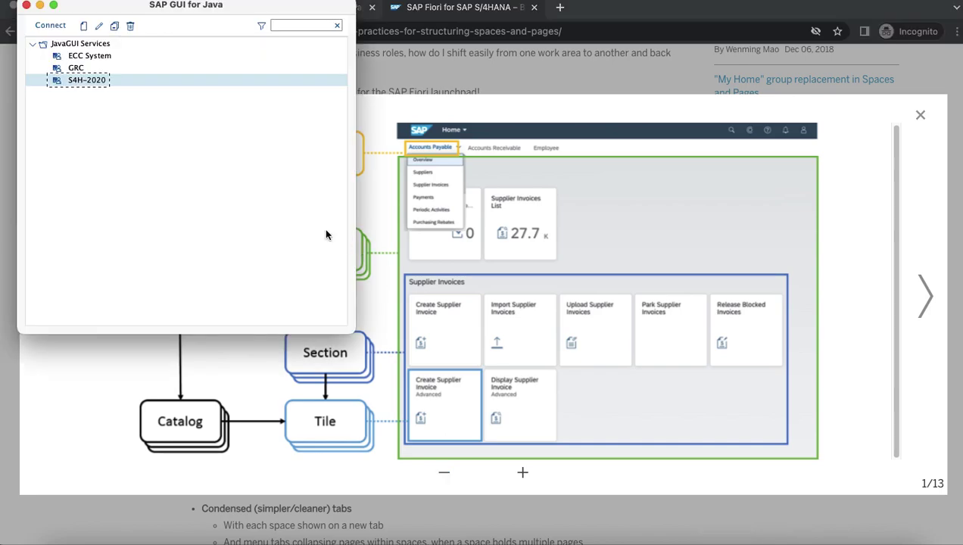
{"action": "double_click", "coordinate": [95, 84]}
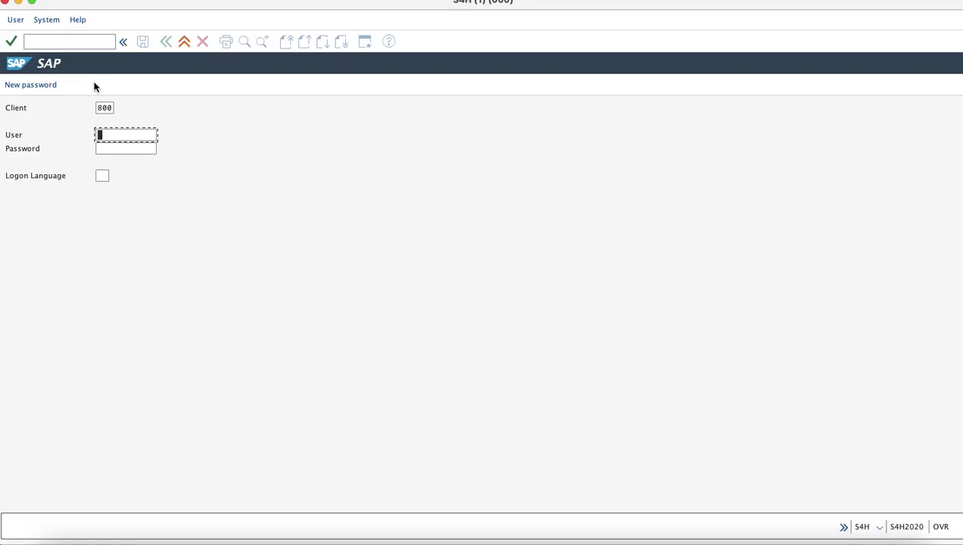
{"action": "type", "text": "FI"}
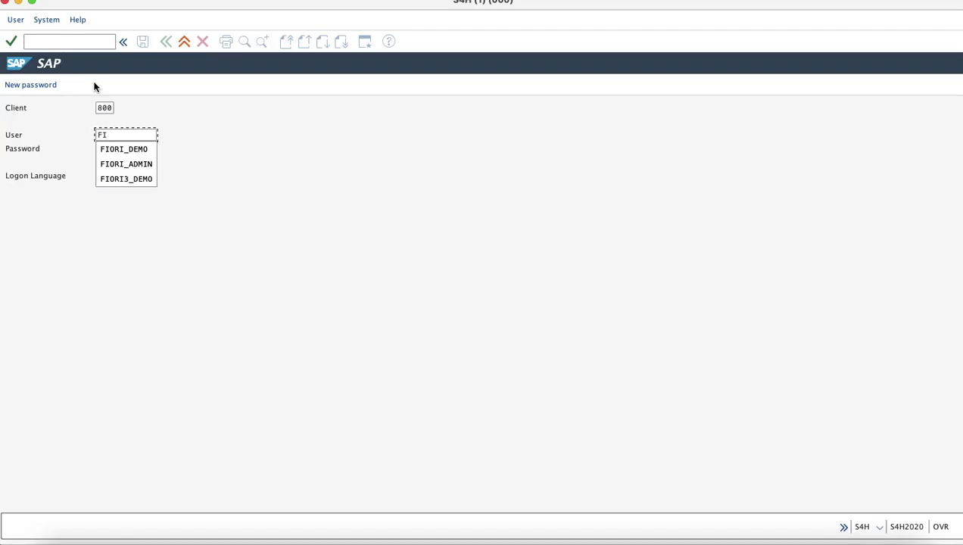
{"action": "key", "text": "Down"}
{"action": "key", "text": "Return"}
{"action": "key", "text": "Tab"}
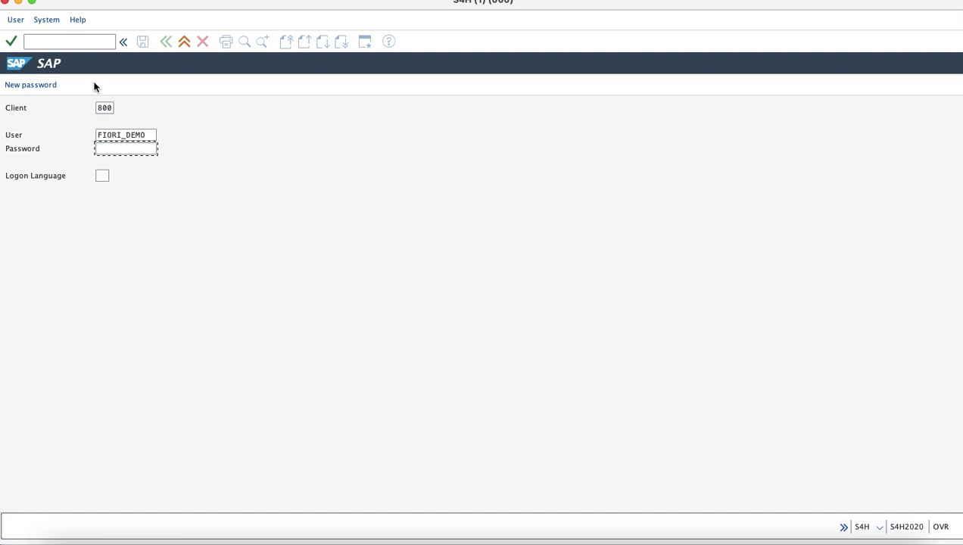
{"action": "type", "text": "**********"}
{"action": "key", "text": "Return"}
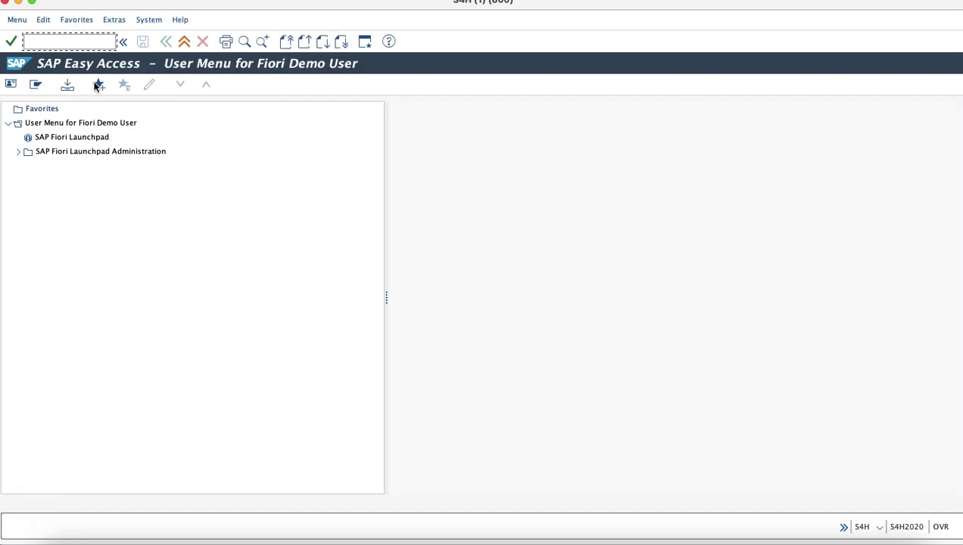
Step: Start SAP Fiori Launchpad from the user menu and sign in as the demo user
{"action": "double_click", "coordinate": [65, 138]}
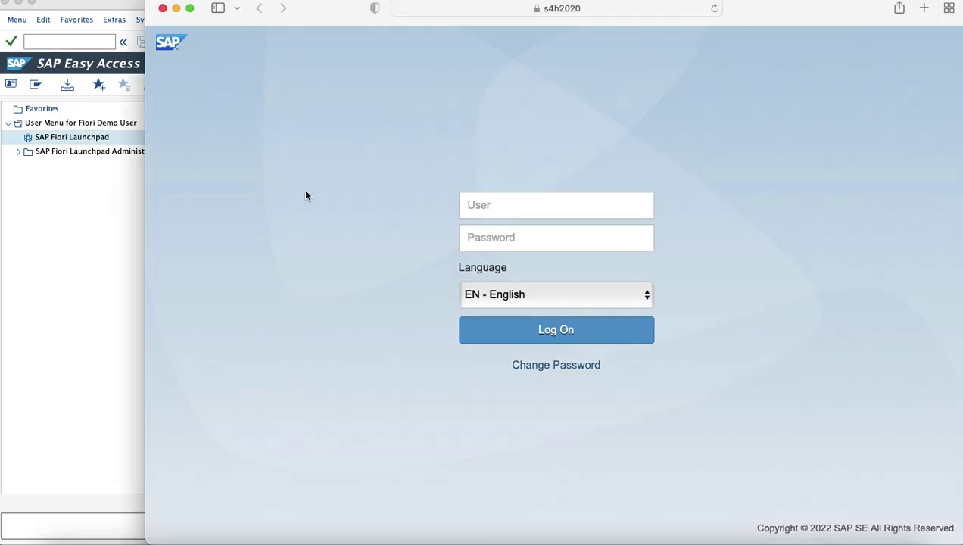
{"action": "left_click", "coordinate": [487, 205]}
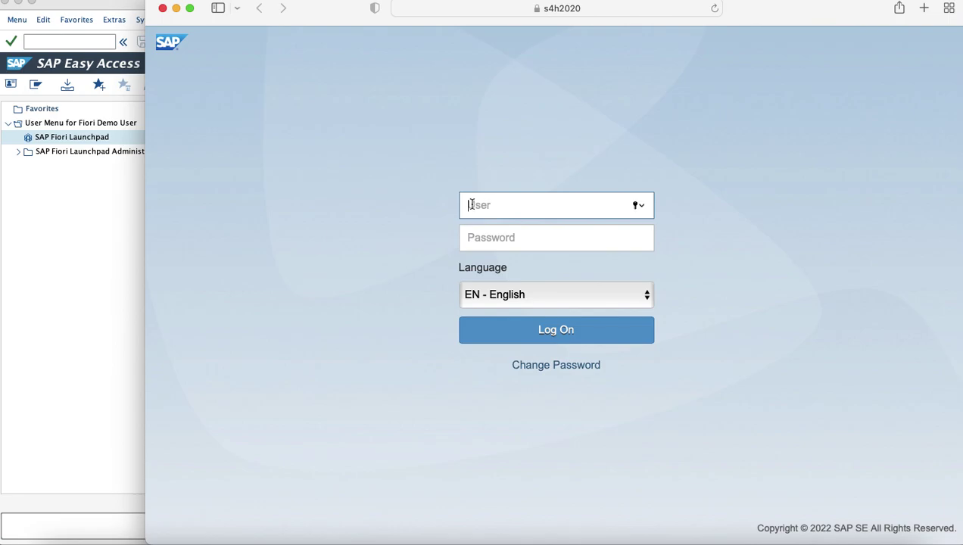
{"action": "type", "text": "FIORI_DEMO"}
{"action": "key", "text": "Tab"}
{"action": "type", "text": "*************"}
{"action": "key", "text": "Return"}
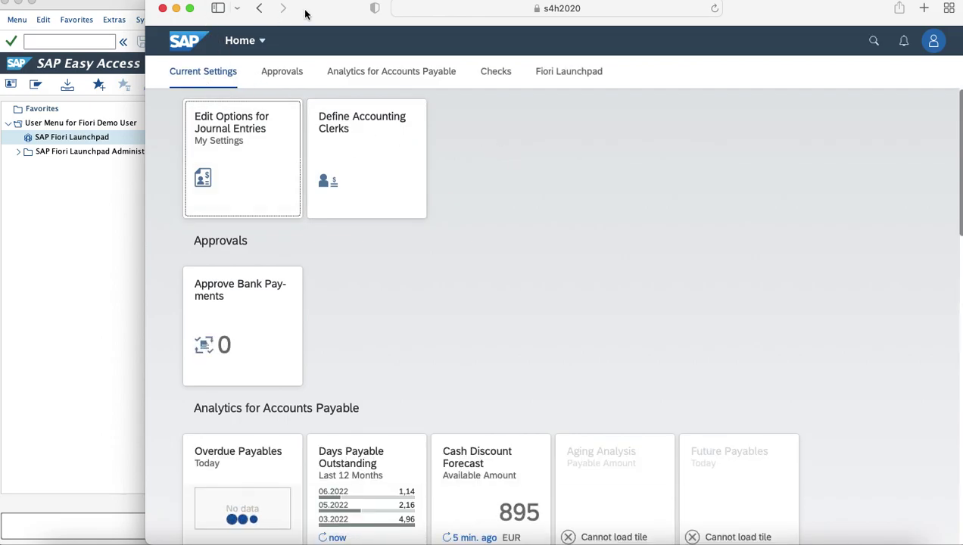
Step: Browse the Approvals and Analytics for Accounts Payable sections, then sign out
{"action": "left_click_drag", "start_coordinate": [306, 11], "coordinate": [293, 8]}
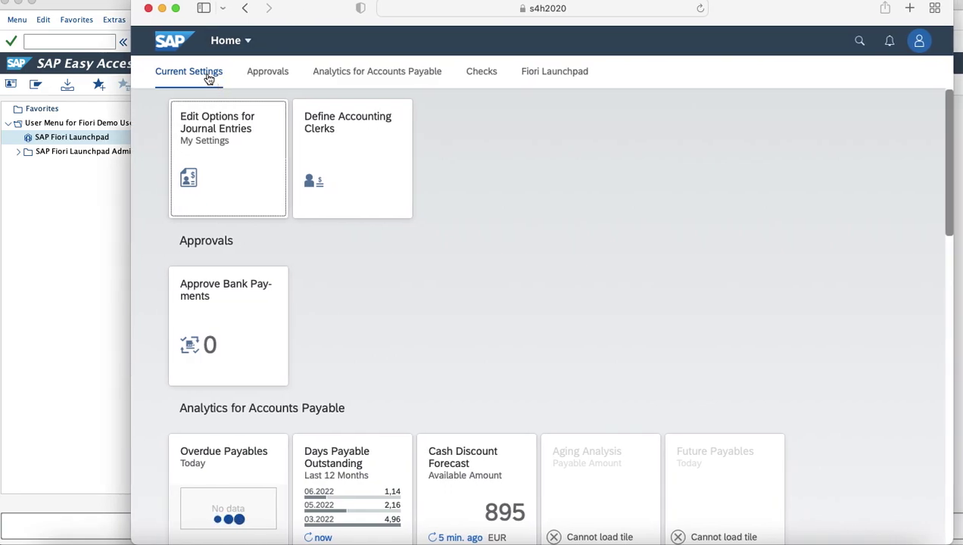
{"action": "left_click", "coordinate": [262, 74]}
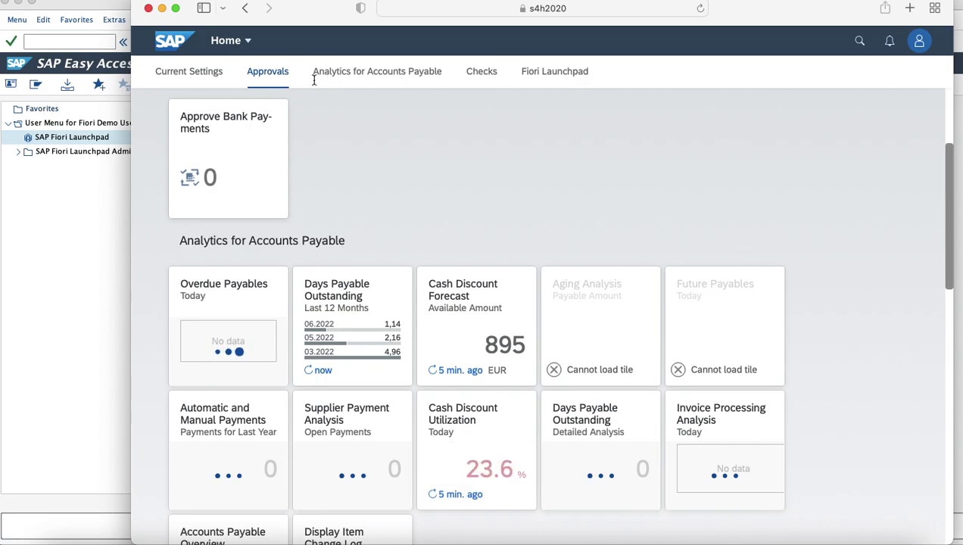
{"action": "left_click", "coordinate": [326, 74]}
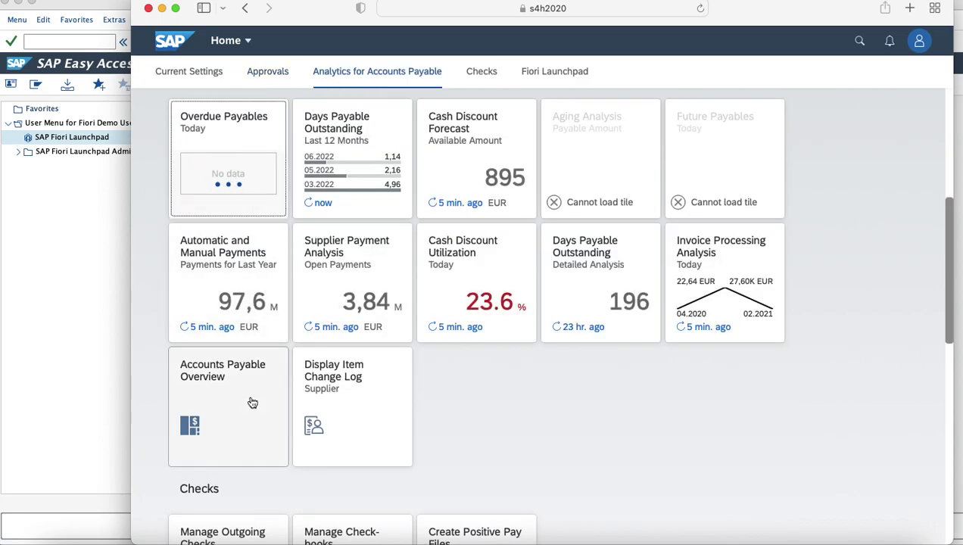
{"action": "left_click", "coordinate": [916, 50]}
{"action": "left_click", "coordinate": [872, 242]}
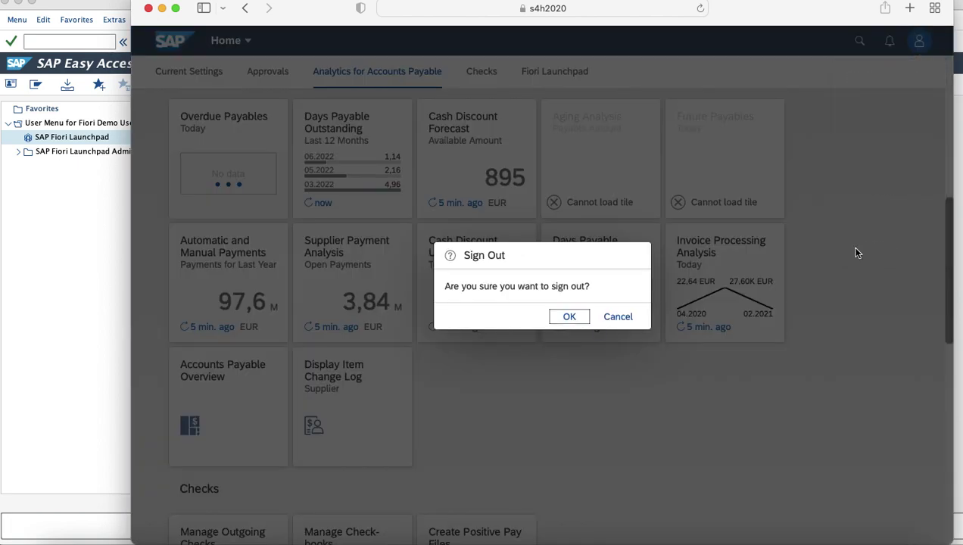
{"action": "left_click", "coordinate": [570, 316]}
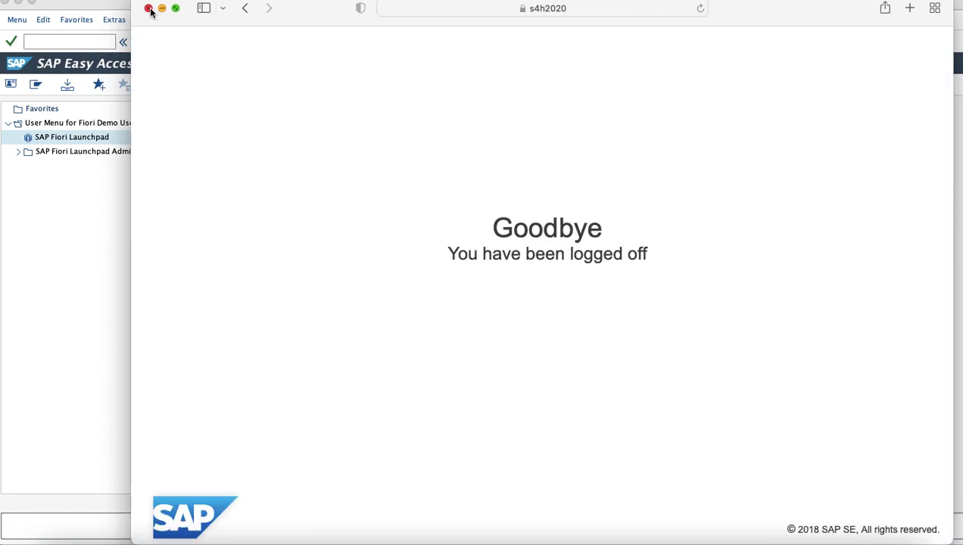
Step: Close the browser and end the demo user's SAP session with /nex
{"action": "left_click", "coordinate": [149, 8]}
{"action": "type", "text": "/nex"}
{"action": "key", "text": "Return"}
Step: Log back on to S4H-2020 as the Fiori admin user and enter /n/ui2/flp
{"action": "double_click", "coordinate": [76, 79]}
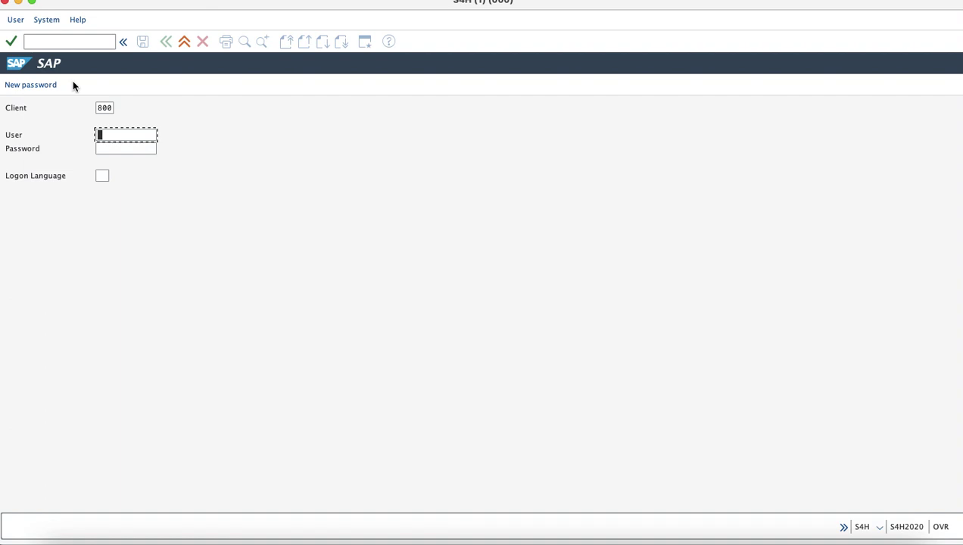
{"action": "type", "text": "FIO"}
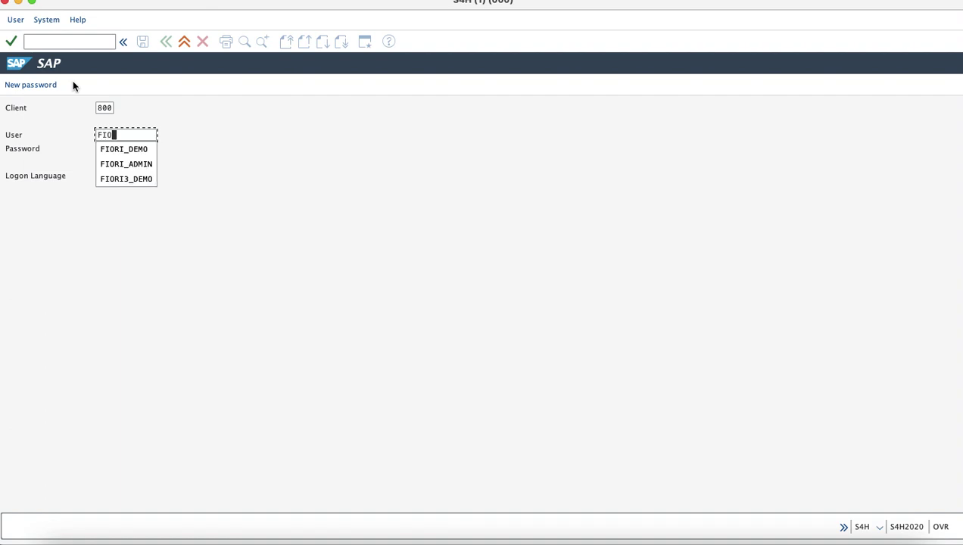
{"action": "key", "text": "Down"}
{"action": "key", "text": "Down"}
{"action": "key", "text": "Tab"}
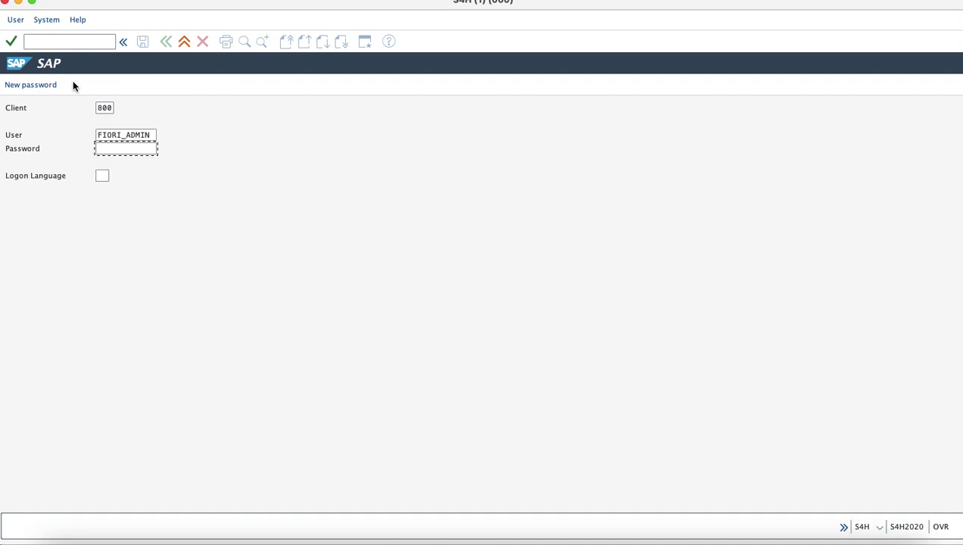
{"action": "type", "text": "***********"}
{"action": "key", "text": "Return"}
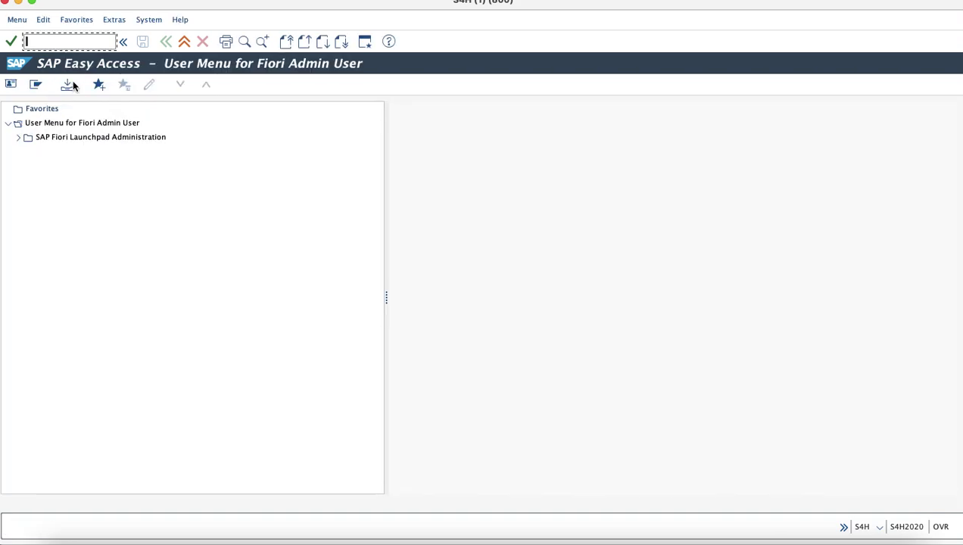
{"action": "type", "text": "/n/ui2"}
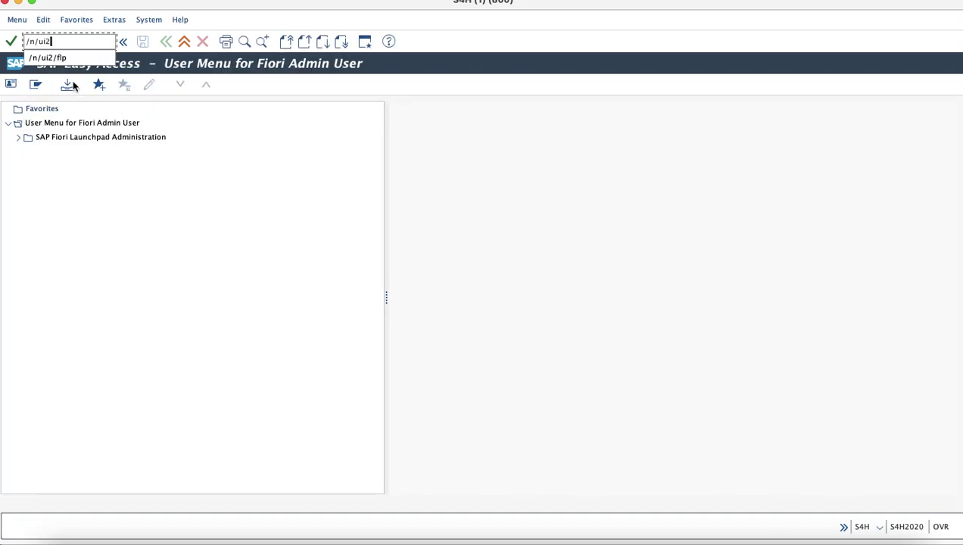
{"action": "type", "text": "/flp"}
Step: Run the launchpad transaction and sign in with the admin user name and password
{"action": "key", "text": "Return"}
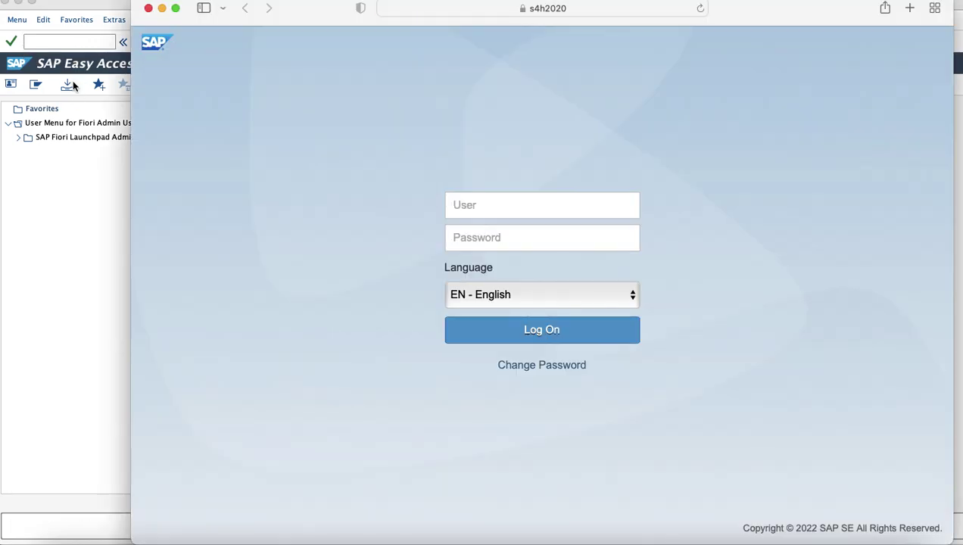
{"action": "left_click", "coordinate": [484, 206]}
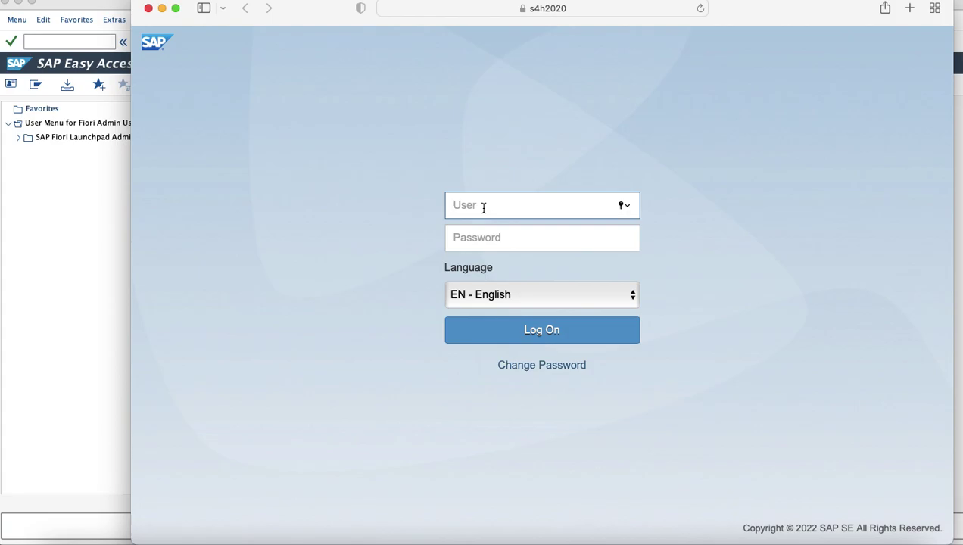
{"action": "type", "text": "FIORI_ADMIN"}
{"action": "key", "text": "Tab"}
{"action": "type", "text": "*********"}
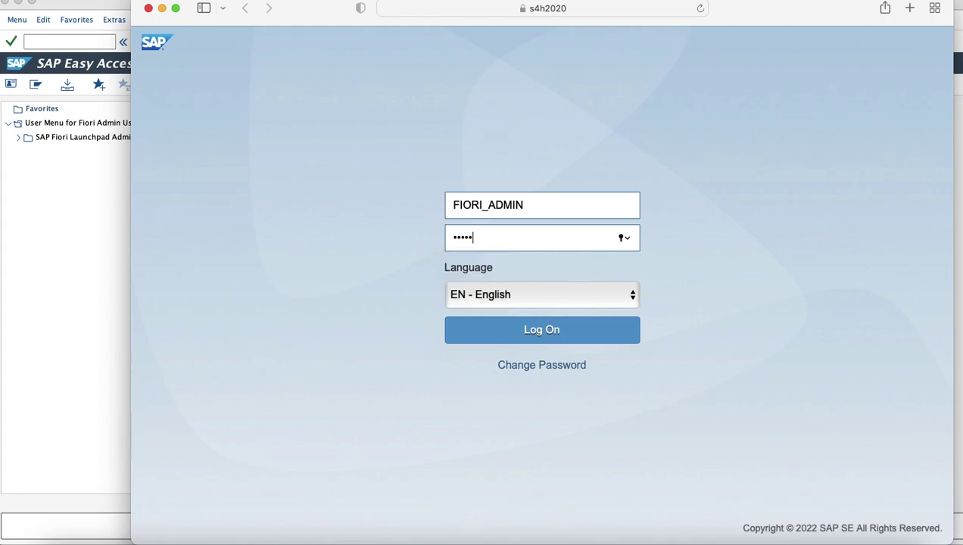
{"action": "type", "text": "****"}
{"action": "key", "text": "Return"}
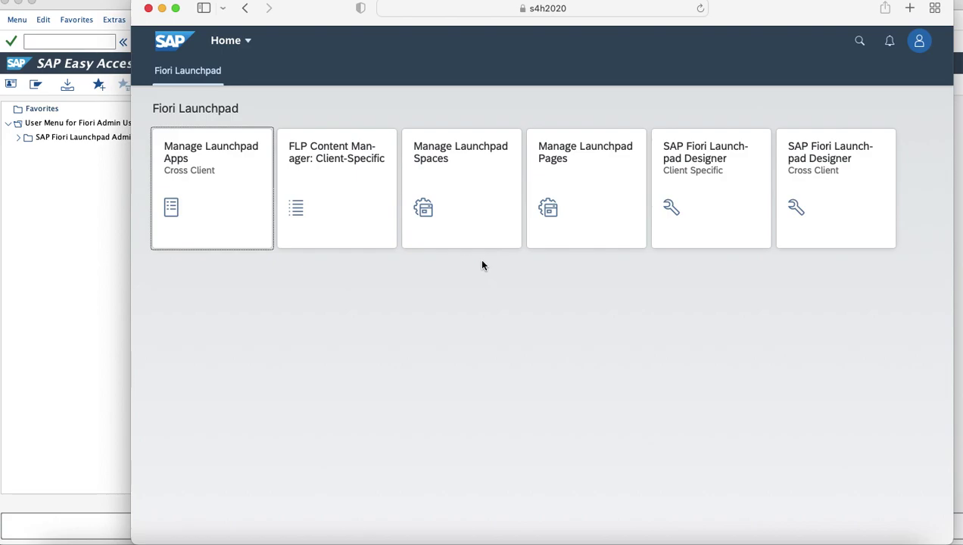
Step: Open Manage Launchpad Spaces to list customer-created spaces like ZSP_AP_MANAGER and ZSP_MAT_MGMT
{"action": "left_click", "coordinate": [464, 232]}
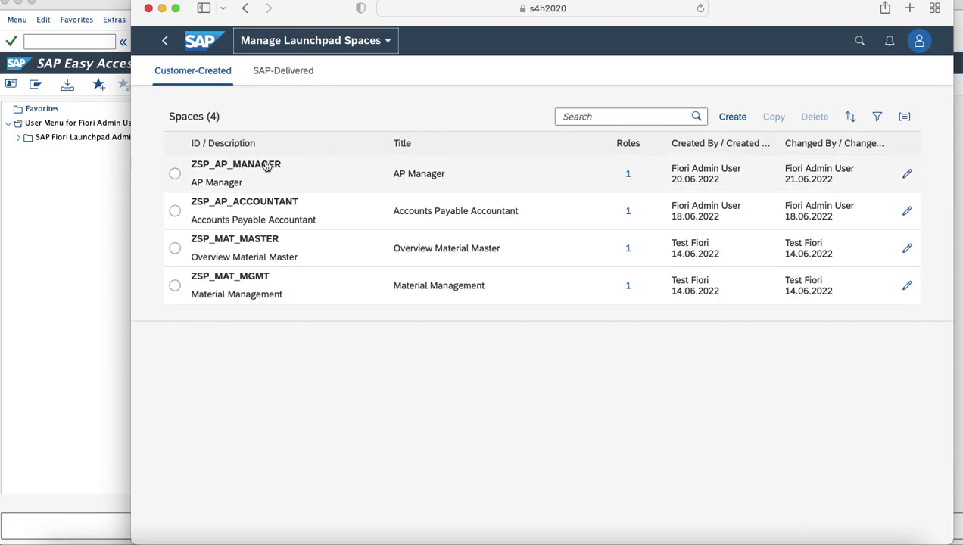
Step: Create a draft space ZSP_AP_MANAGER1 with description and title AP Manager
{"action": "left_click", "coordinate": [723, 122]}
{"action": "left_click", "coordinate": [477, 222]}
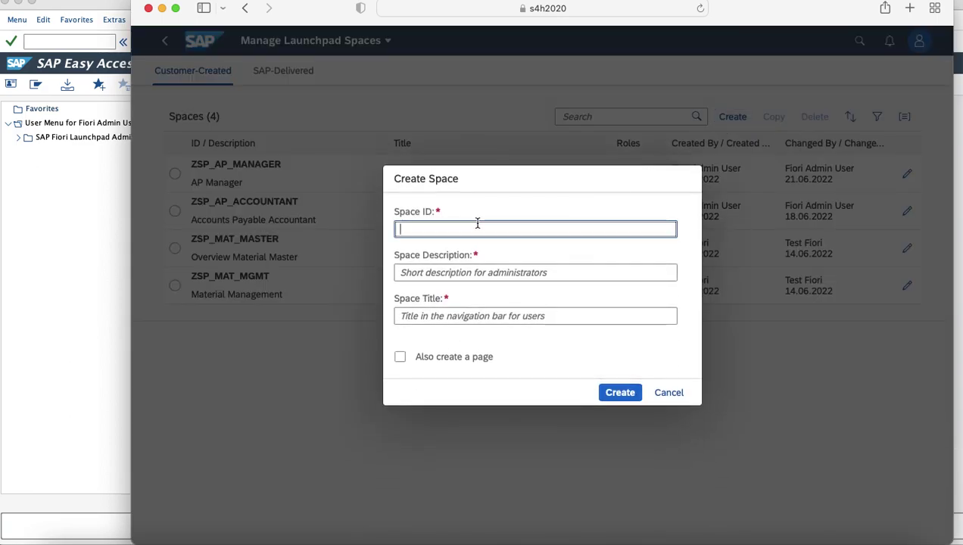
{"action": "type", "text": "ZSP_AP_MANAGER"}
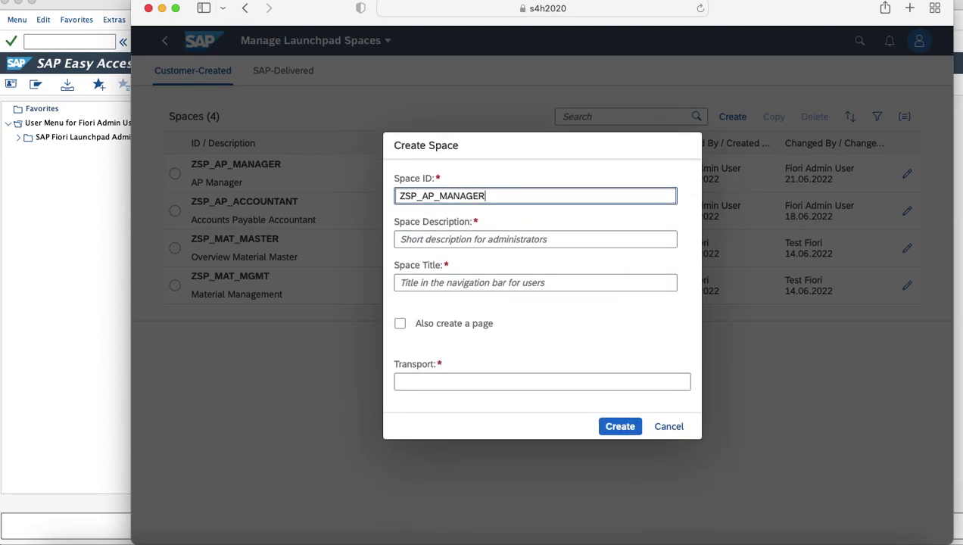
{"action": "type", "text": "1"}
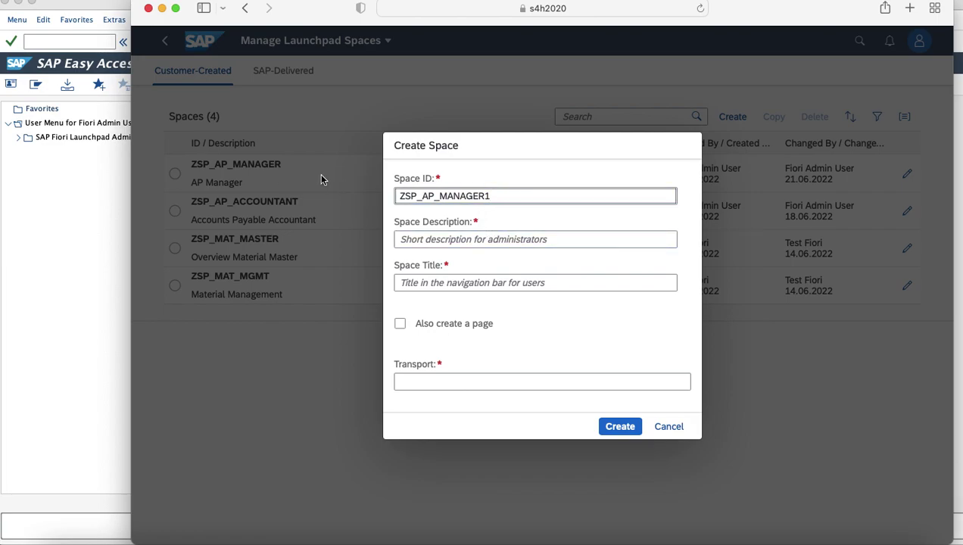
{"action": "left_click", "coordinate": [452, 238]}
{"action": "type", "text": "AP Man"}
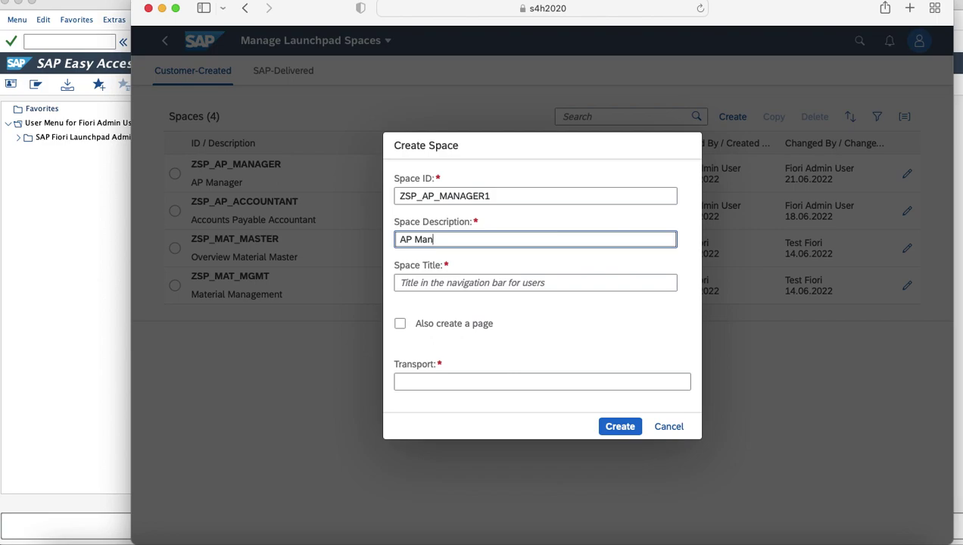
{"action": "type", "text": "ager"}
{"action": "key", "text": "Tab"}
{"action": "type", "text": "AP Manager"}
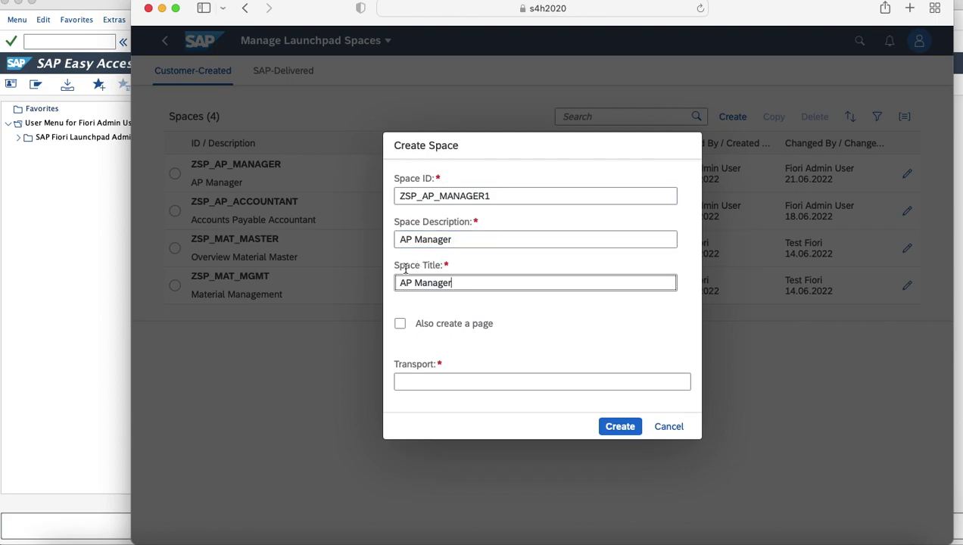
Step: Add page ZPG_AP_MANAGER4 with description and title AP Manager on transport S4HK905189
{"action": "left_click", "coordinate": [400, 323]}
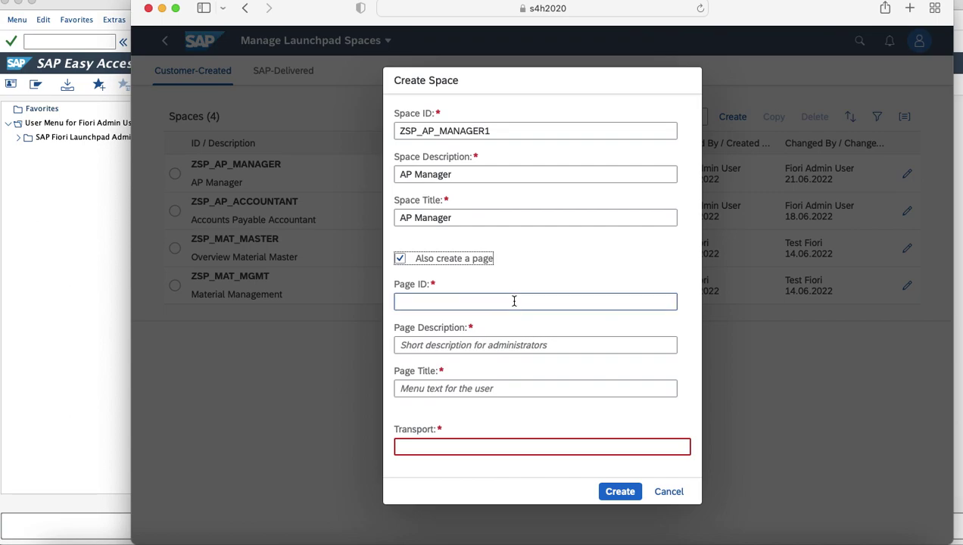
{"action": "left_click", "coordinate": [469, 304]}
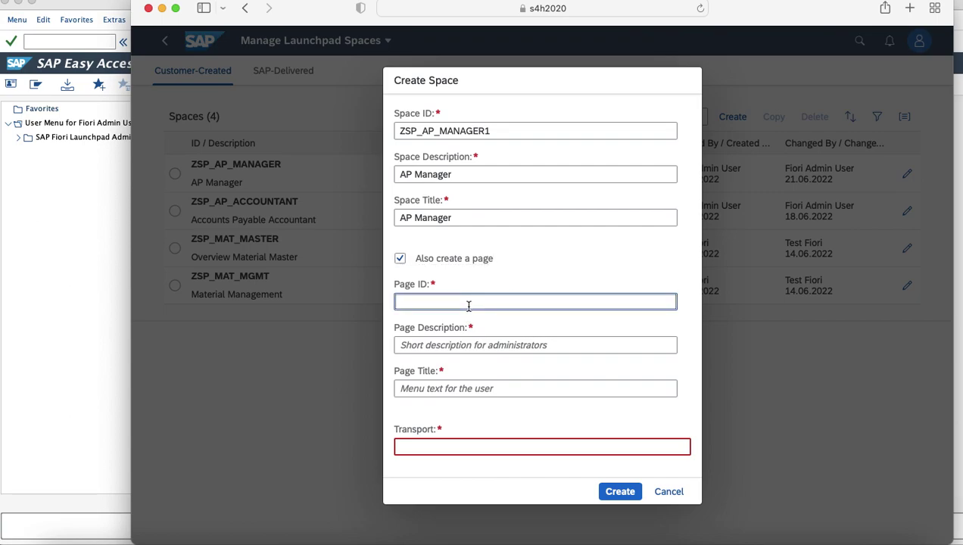
{"action": "type", "text": "ZPG_AP_MANAGER4"}
{"action": "left_click", "coordinate": [453, 345]}
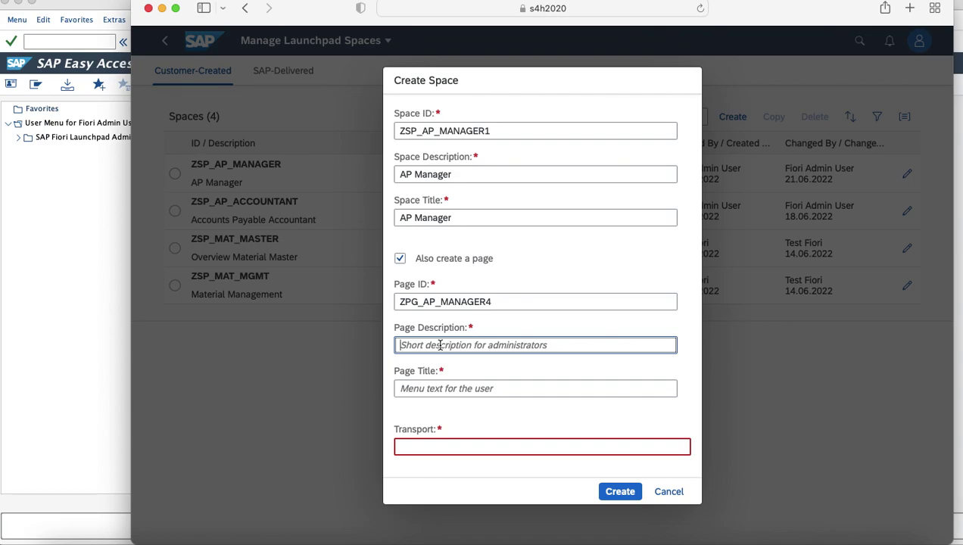
{"action": "type", "text": "AP "}
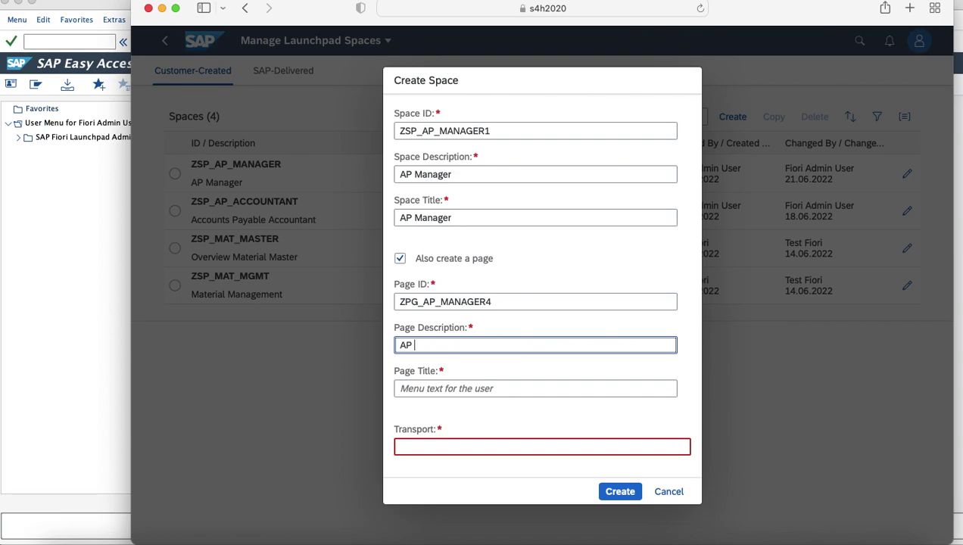
{"action": "type", "text": "Manager"}
{"action": "key", "text": "Tab"}
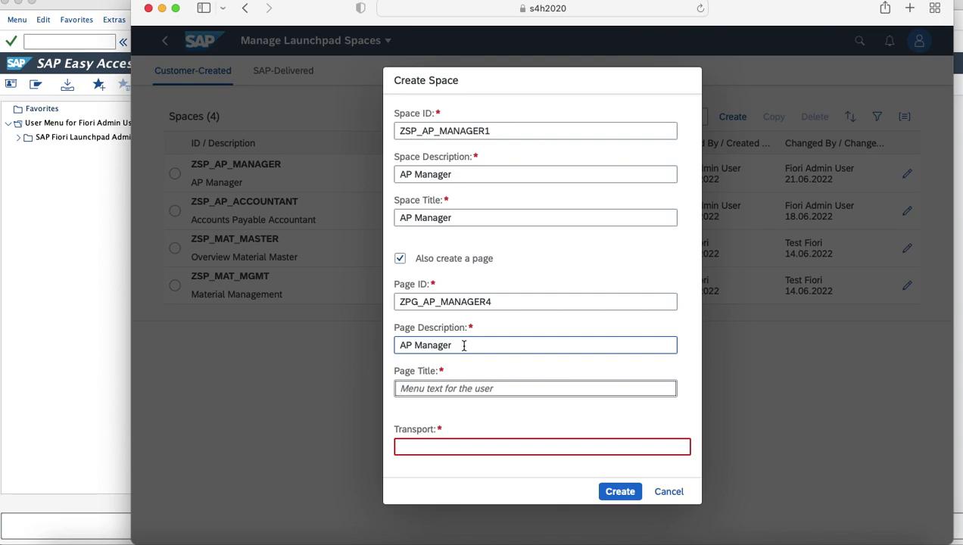
{"action": "left_click", "coordinate": [464, 345]}
{"action": "key", "text": "super+a"}
{"action": "key", "text": "super+c"}
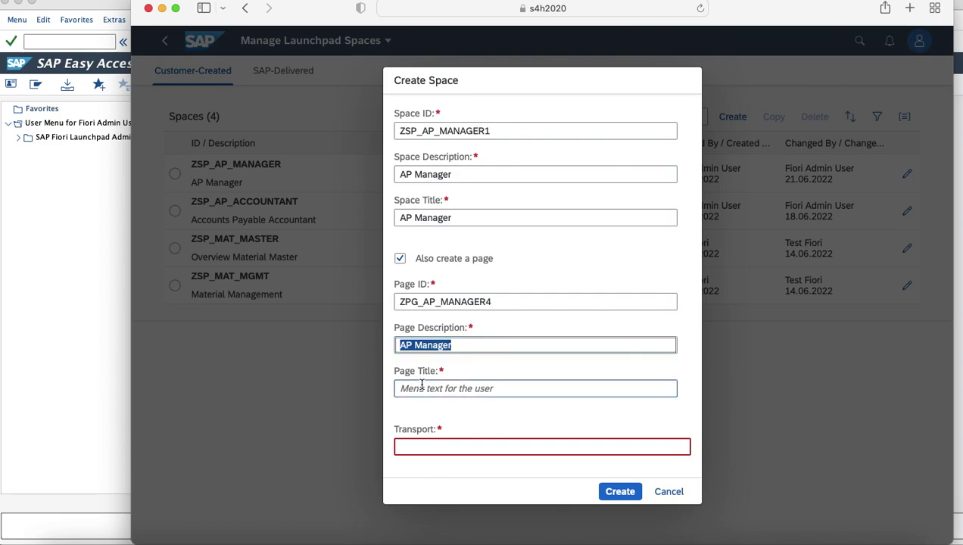
{"action": "left_click", "coordinate": [422, 388]}
{"action": "key", "text": "super+v"}
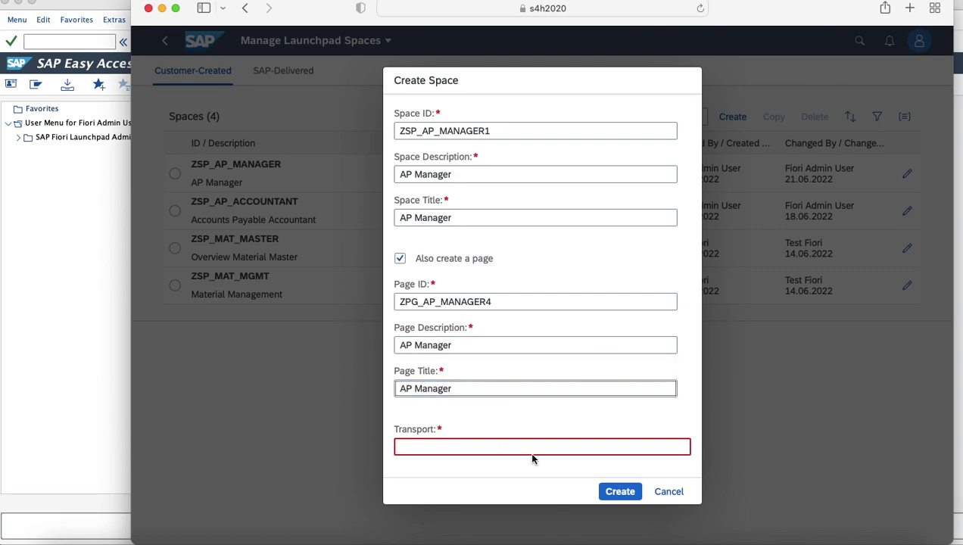
{"action": "left_click", "coordinate": [532, 448]}
{"action": "left_click", "coordinate": [497, 520]}
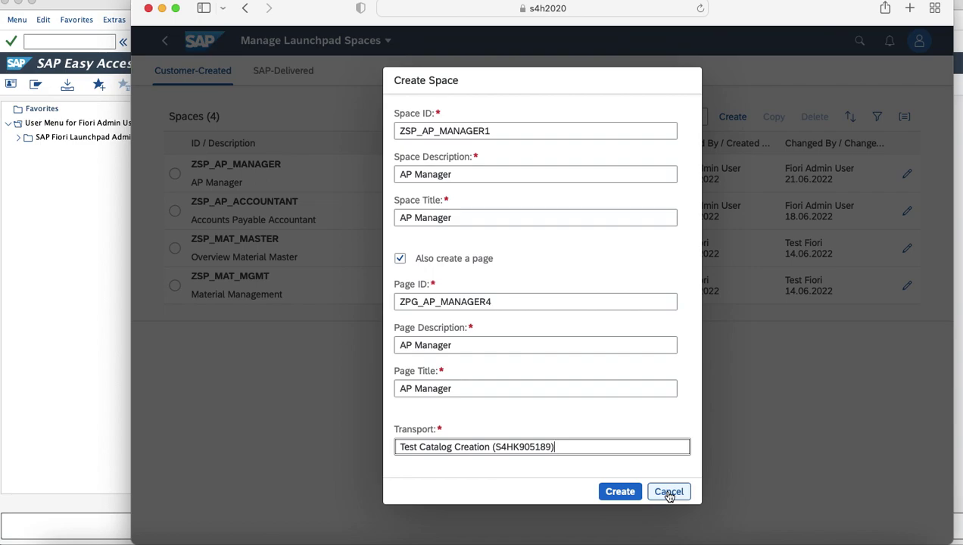
Step: Cancel the draft space and open the existing ZSP_AP_MANAGER space from Manage Launchpad Spaces
{"action": "left_click", "coordinate": [670, 493]}
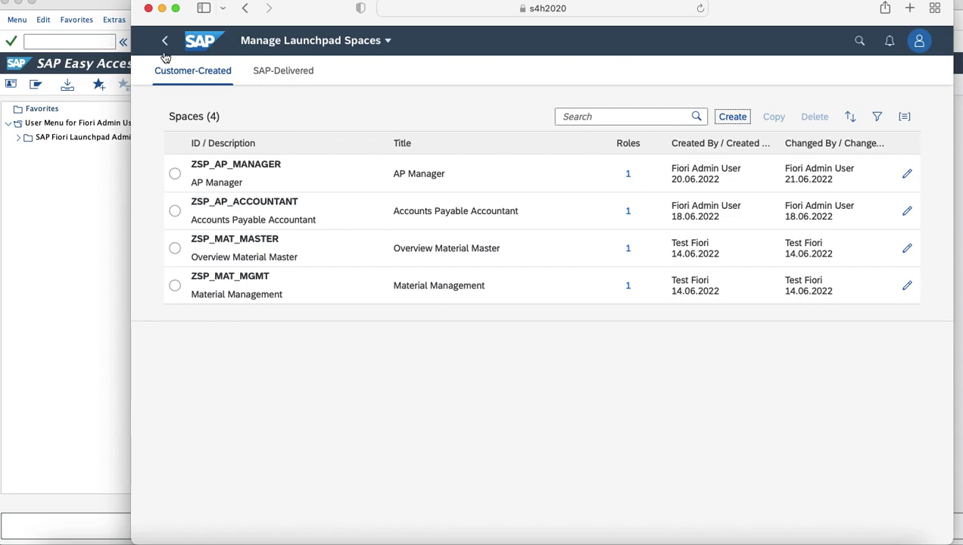
{"action": "left_click", "coordinate": [164, 40]}
{"action": "left_click", "coordinate": [476, 211]}
{"action": "left_click", "coordinate": [312, 177]}
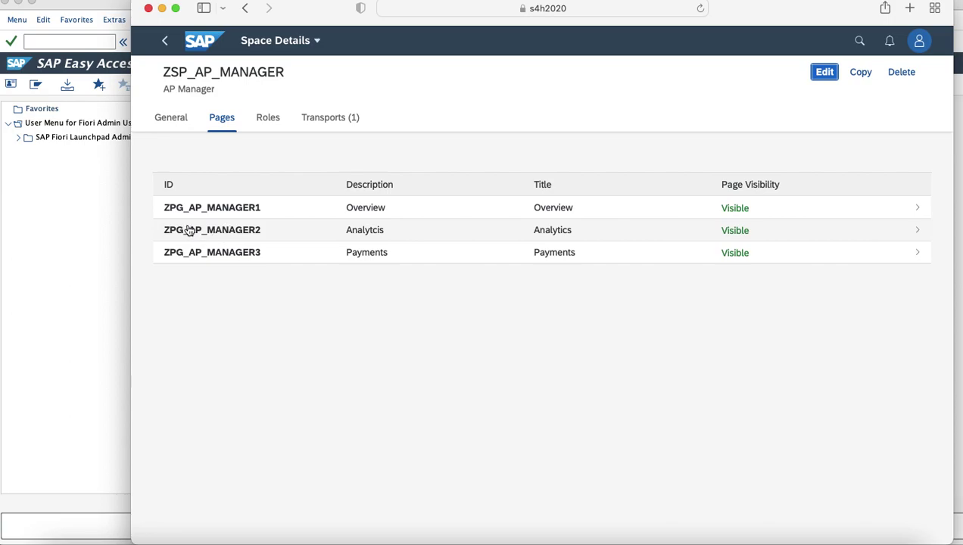
Step: Return to Home and open Manage Launchpad Pages to see the six customer-created pages
{"action": "left_click", "coordinate": [166, 42]}
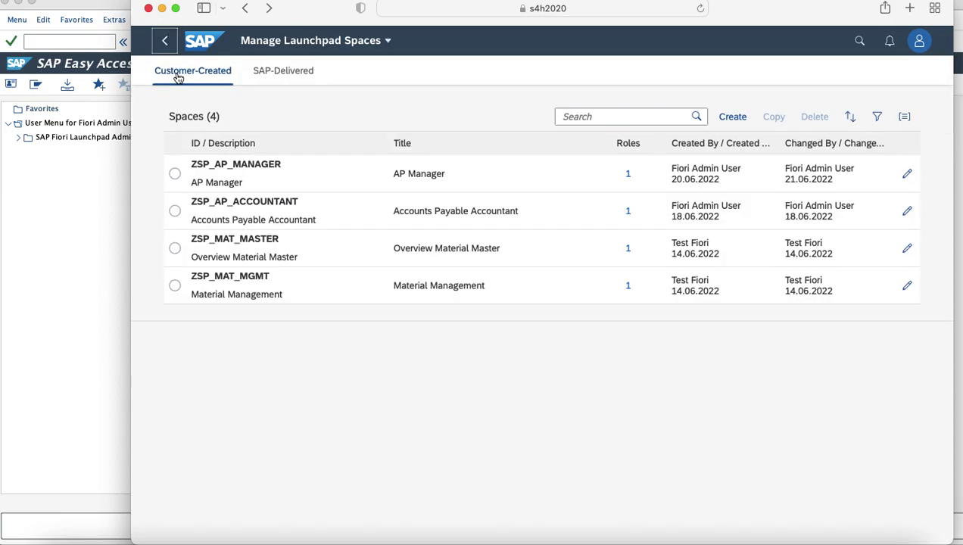
{"action": "left_click", "coordinate": [165, 41]}
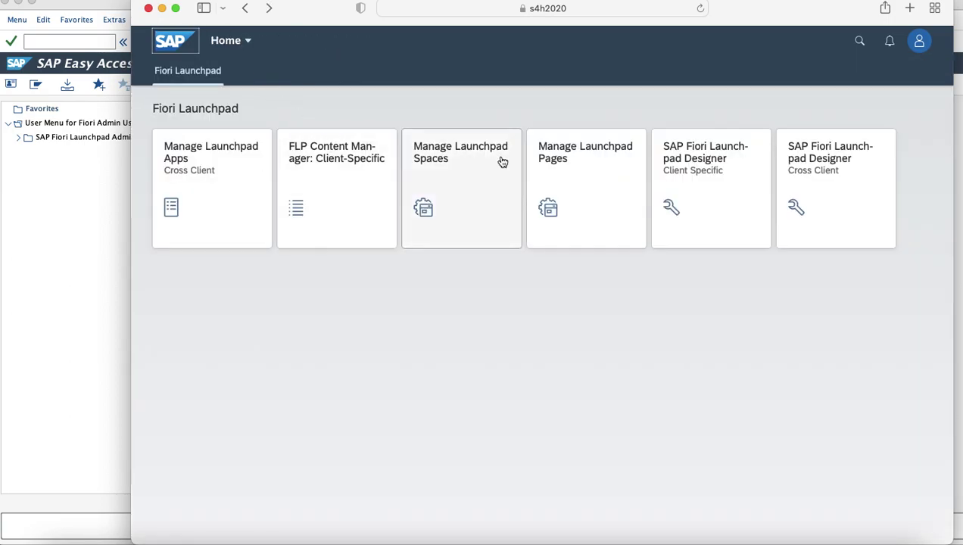
{"action": "left_click", "coordinate": [583, 171]}
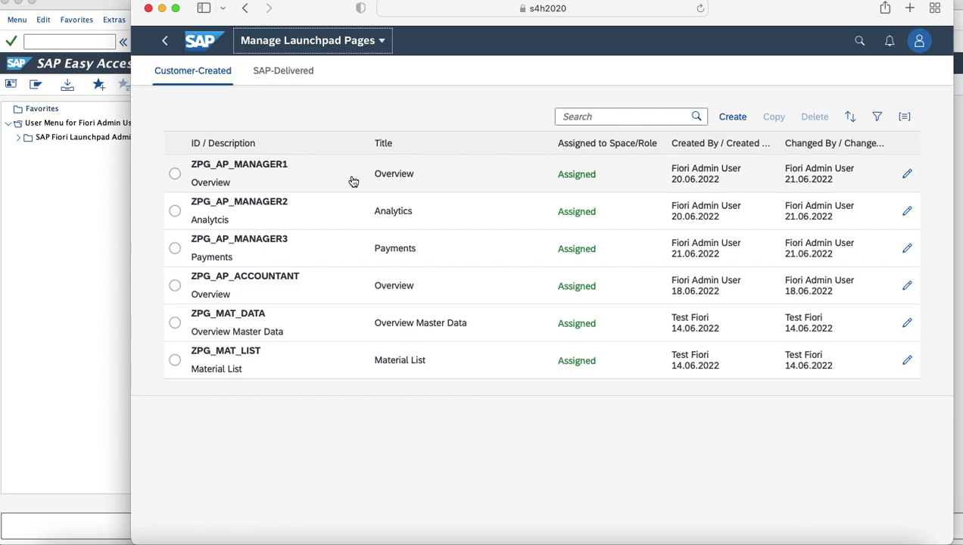
Step: Open ZPG_AP_MANAGER1 and highlight its page ID and second Overview section heading
{"action": "left_click", "coordinate": [353, 182]}
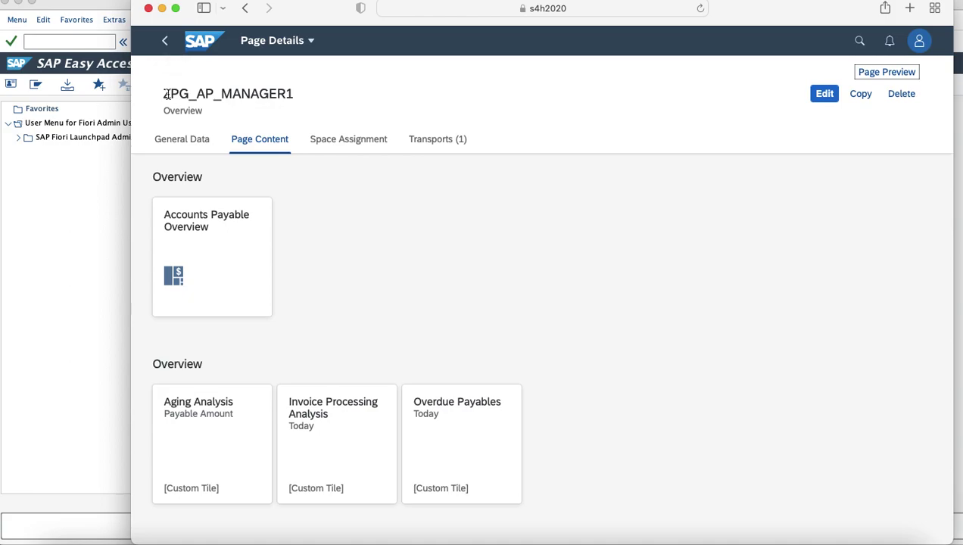
{"action": "left_click_drag", "start_coordinate": [166, 93], "coordinate": [220, 94]}
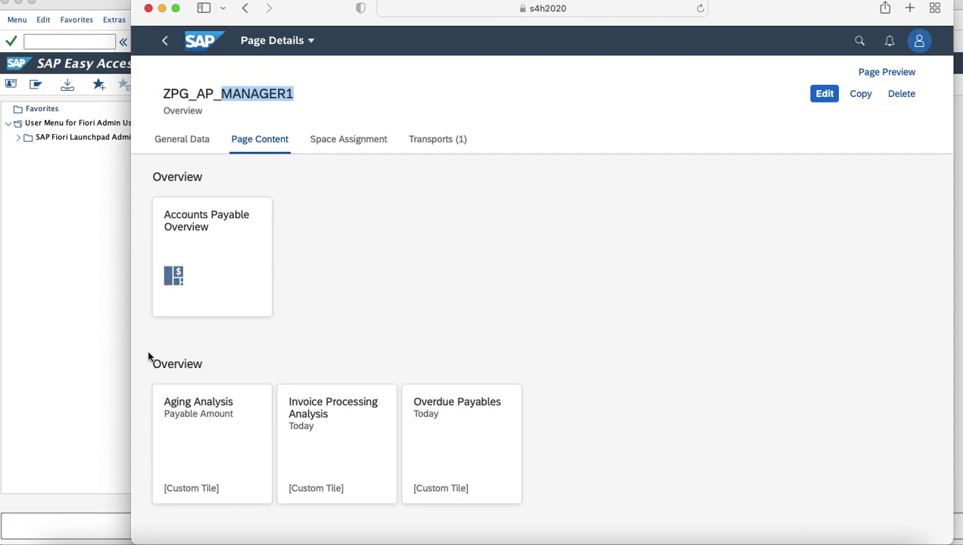
{"action": "left_click_drag", "start_coordinate": [149, 357], "coordinate": [315, 365]}
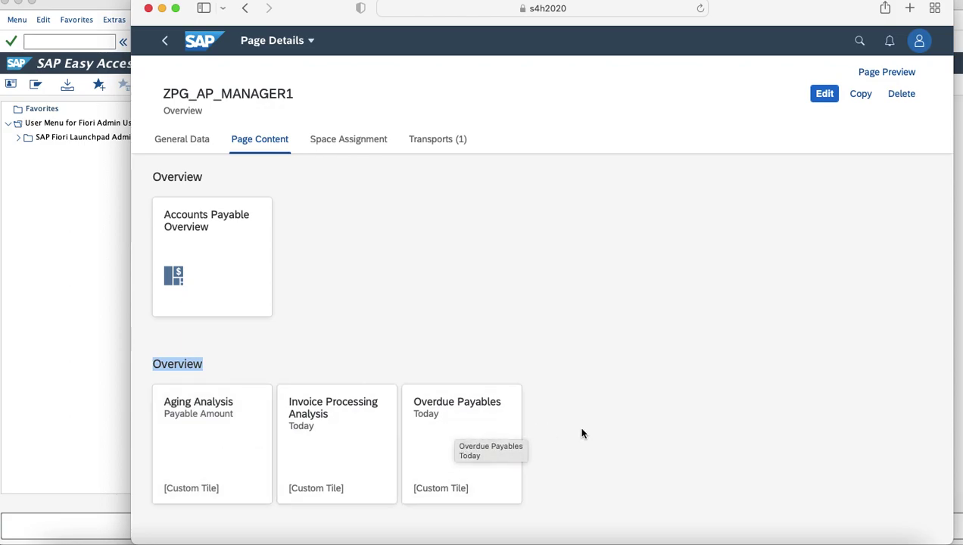
Step: Back in the pages list, start a new page with ID ZPG_AP_MANAGER4
{"action": "left_click", "coordinate": [165, 40]}
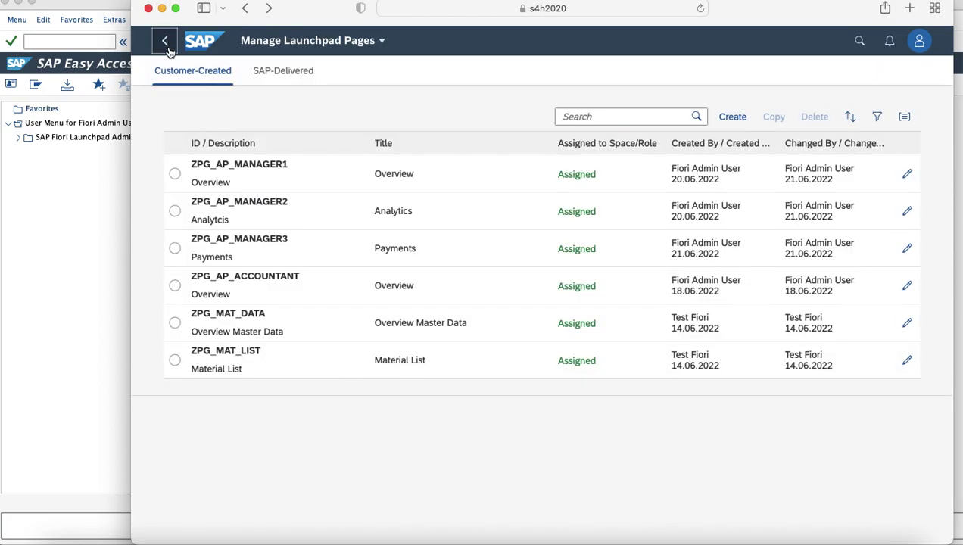
{"action": "left_click", "coordinate": [746, 116]}
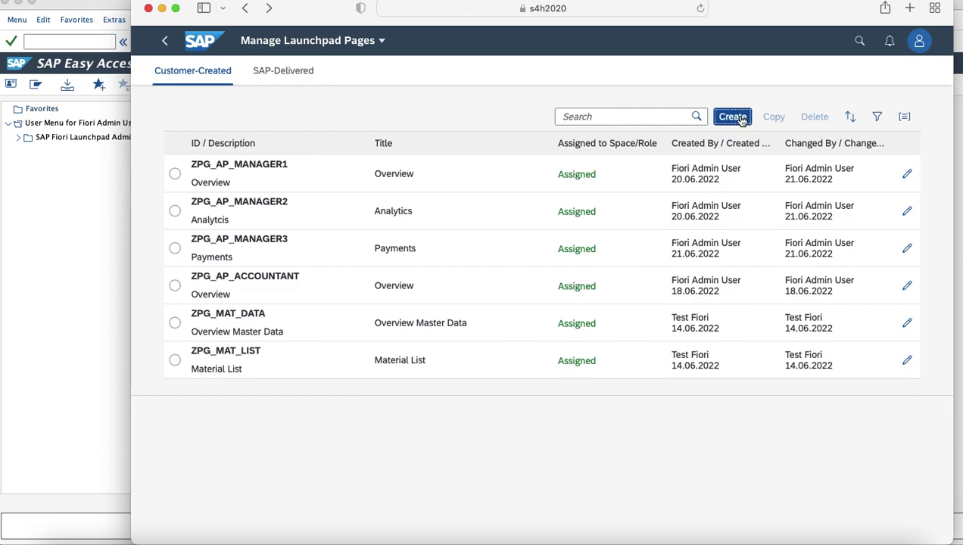
{"action": "type", "text": "ZPG_"}
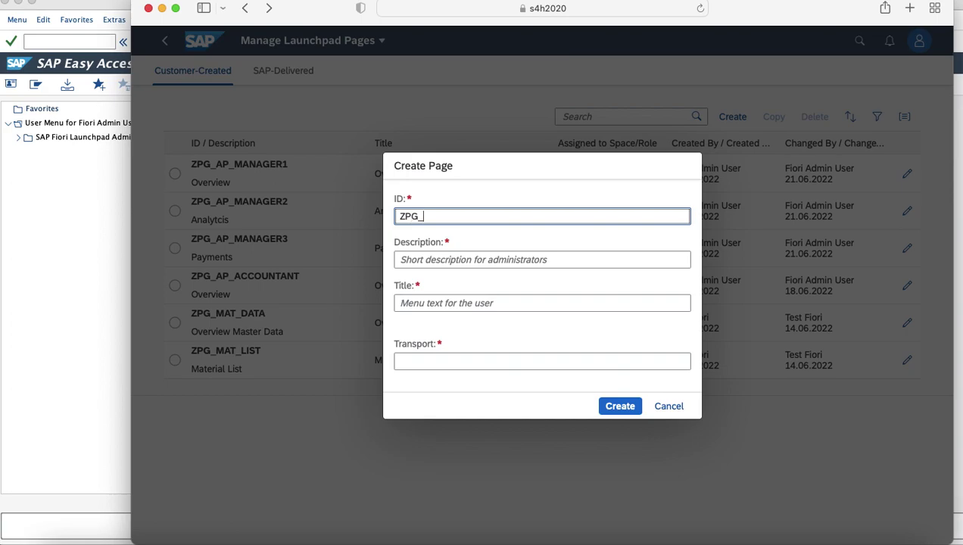
{"action": "type", "text": "AP_MANAGER4"}
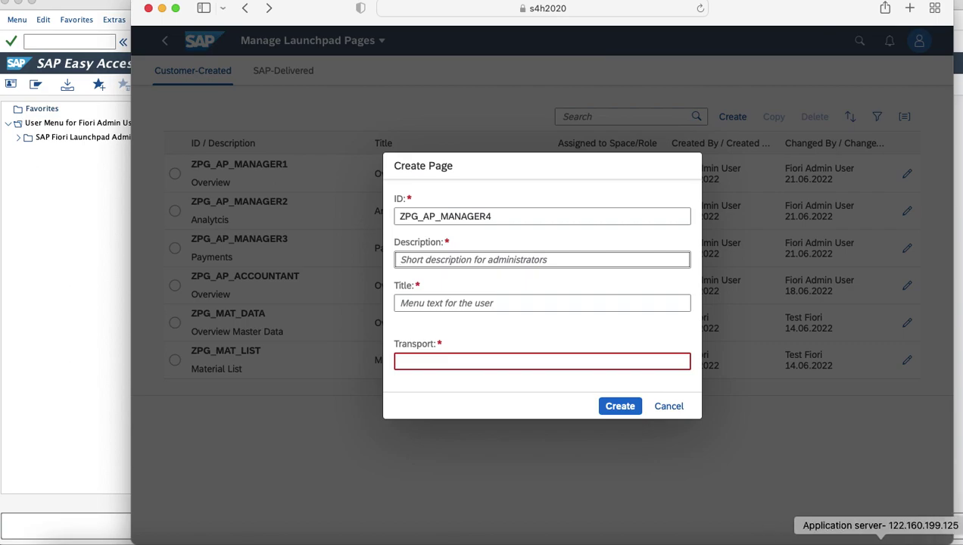
Step: Set description and title to Current Settings and assign transport S4HK905189
{"action": "mouse_move", "coordinate": [961, 543]}
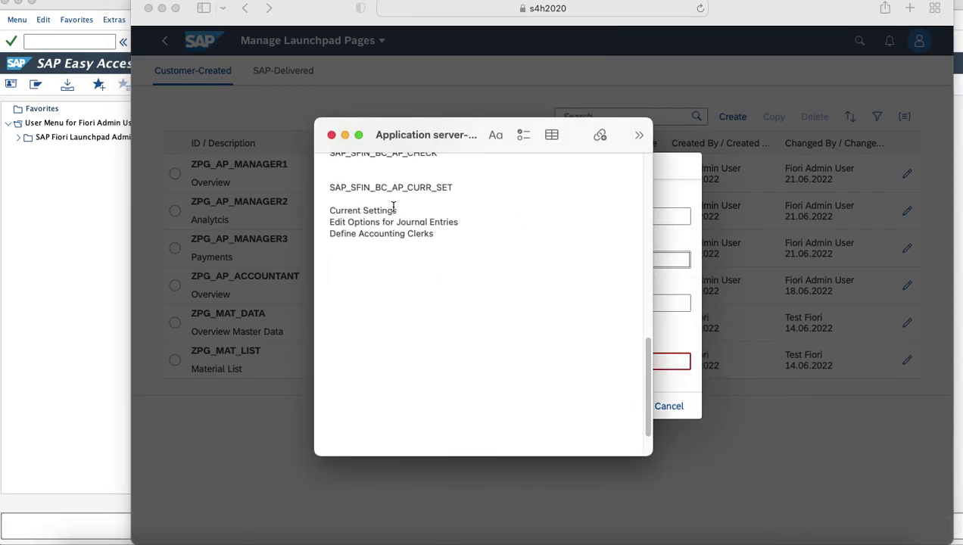
{"action": "left_click_drag", "start_coordinate": [395, 210], "coordinate": [323, 213]}
{"action": "key", "text": "super+c"}
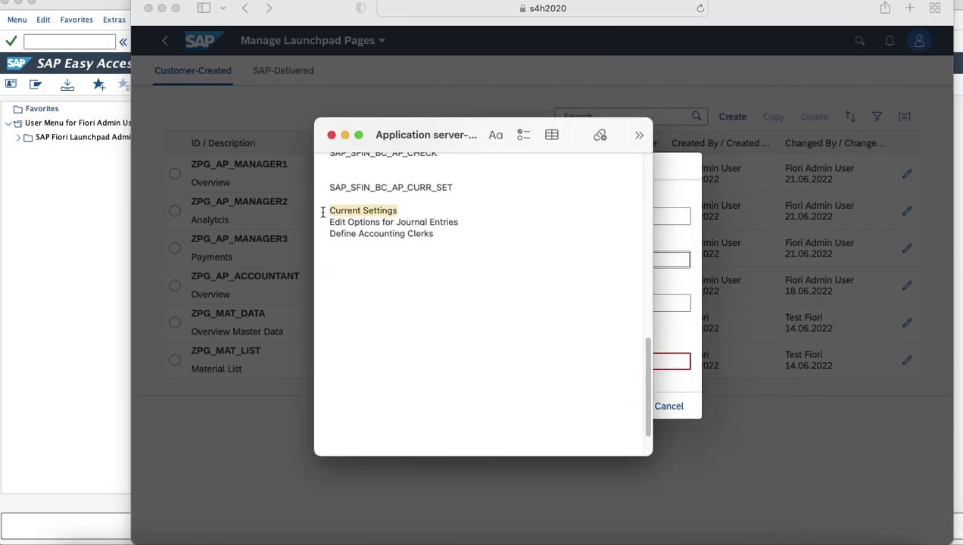
{"action": "key", "text": "super+w"}
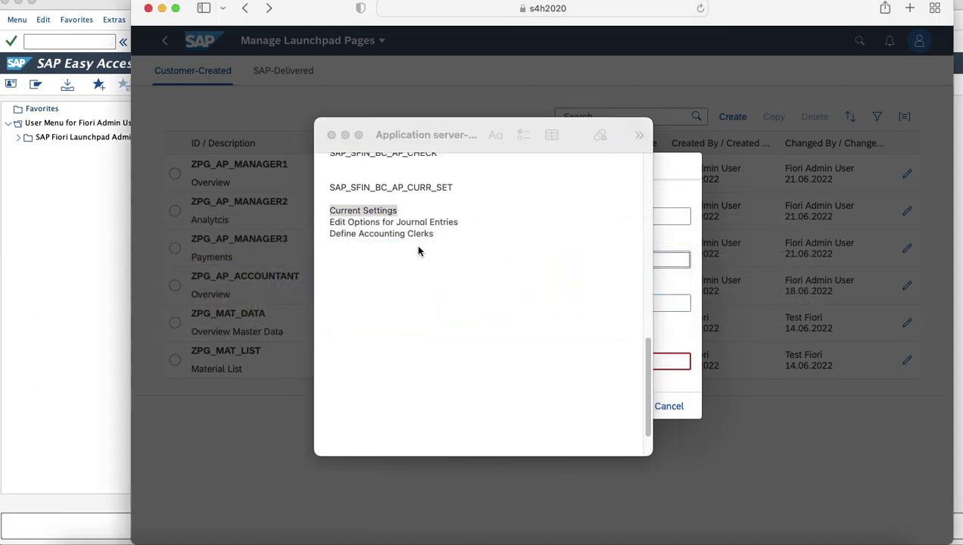
{"action": "key", "text": "super+Tab"}
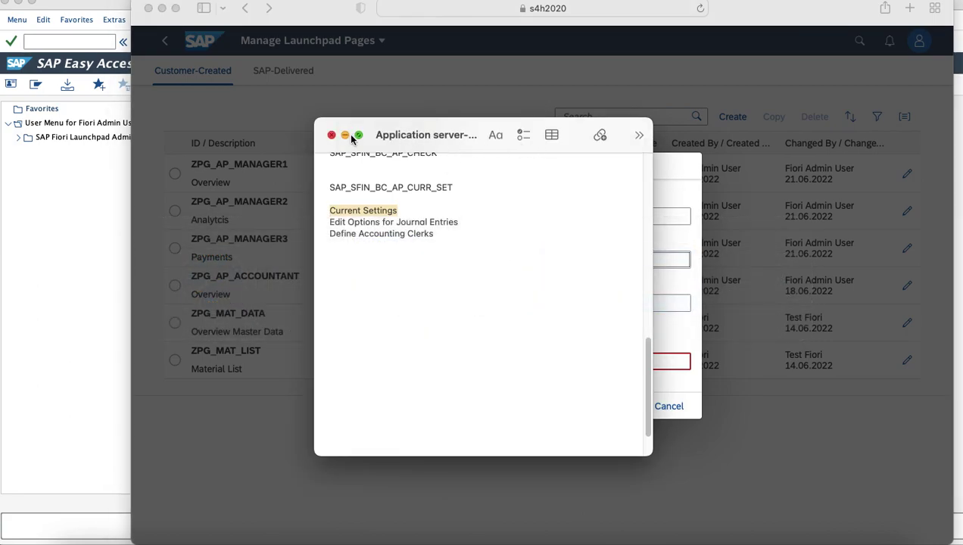
{"action": "left_click", "coordinate": [345, 135]}
{"action": "left_click", "coordinate": [400, 256]}
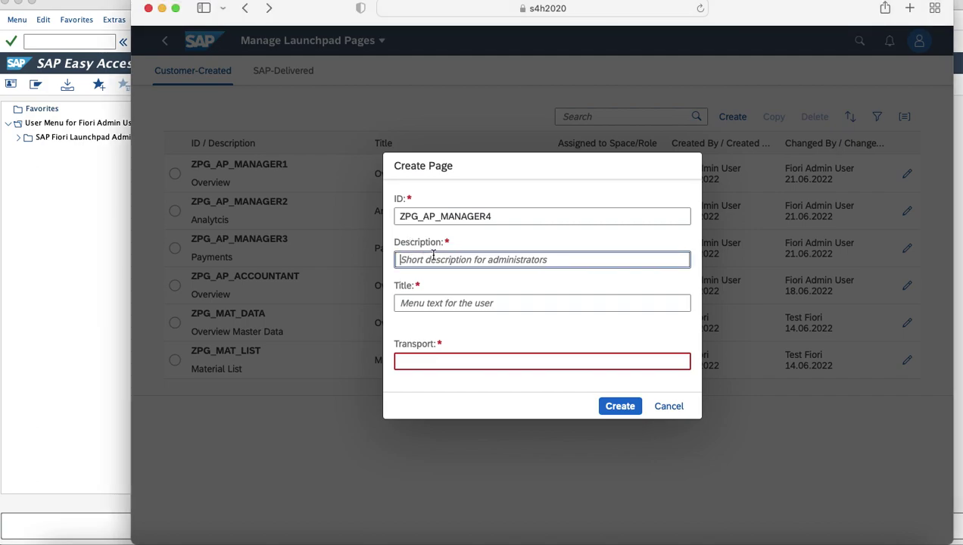
{"action": "key", "text": "super+v"}
{"action": "key", "text": "Tab"}
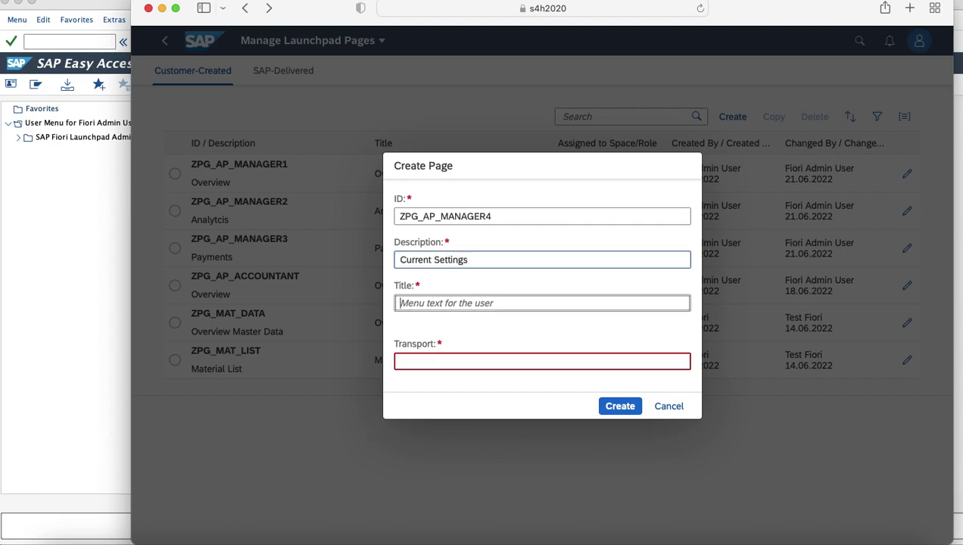
{"action": "key", "text": "super+v"}
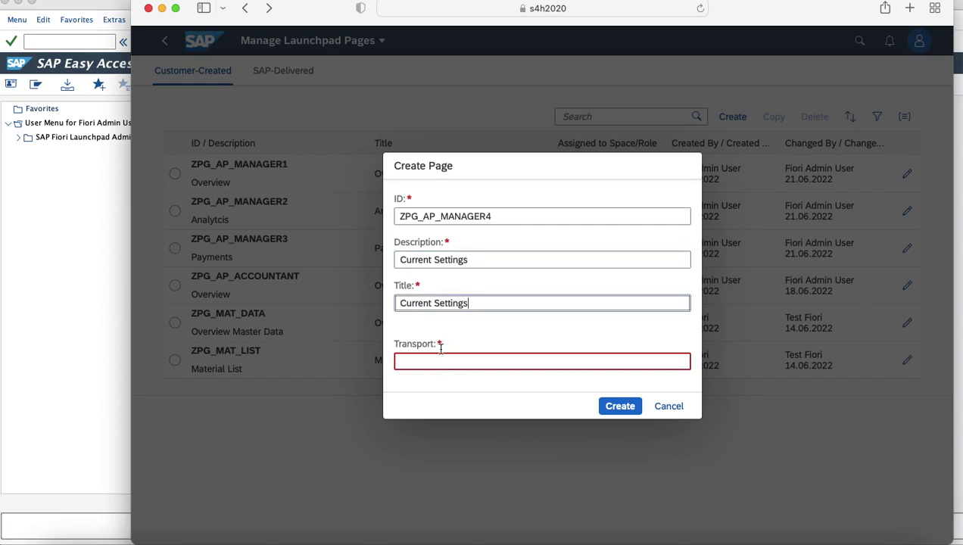
{"action": "left_click", "coordinate": [439, 358]}
{"action": "left_click", "coordinate": [449, 439]}
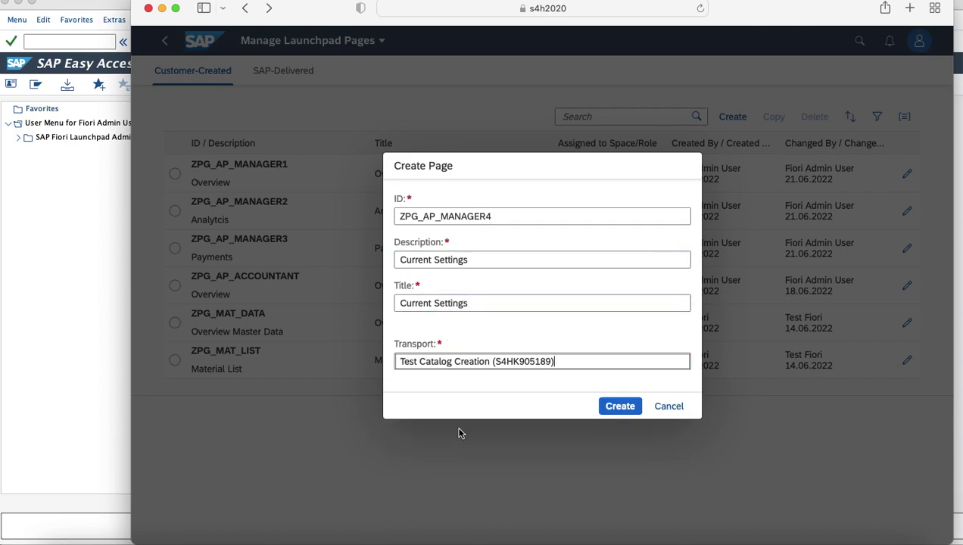
Step: Create page ZPG_AP_MANAGER4 and title its first section 'Current Settings'
{"action": "left_click", "coordinate": [618, 408]}
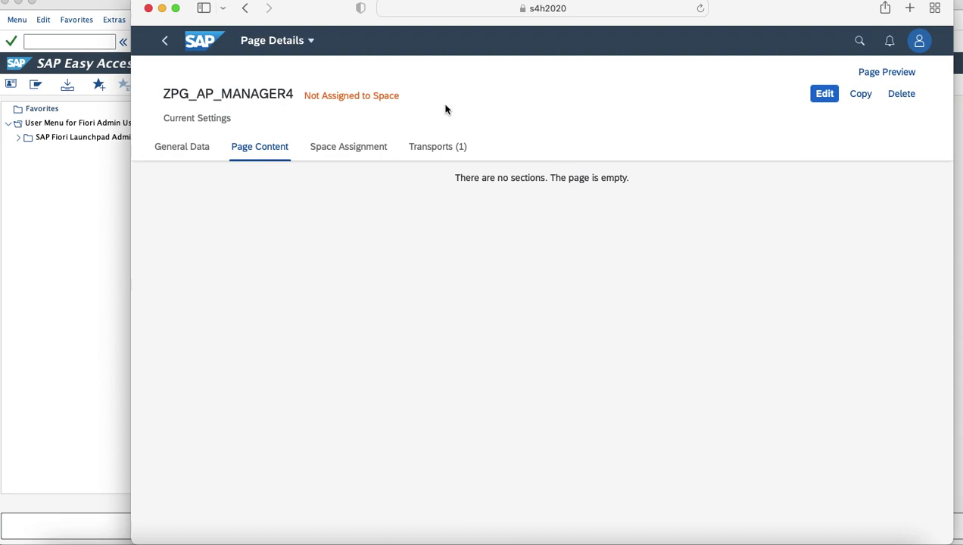
{"action": "left_click", "coordinate": [824, 94]}
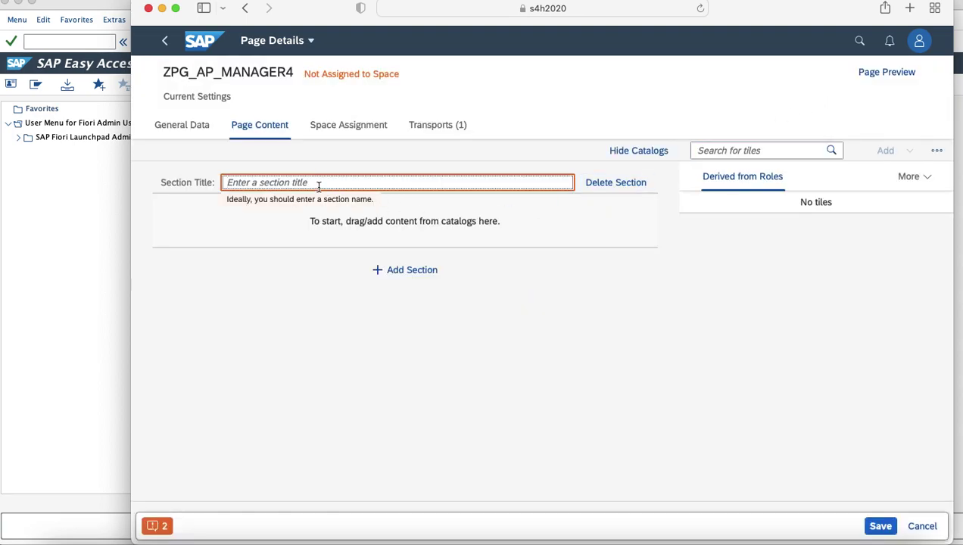
{"action": "type", "text": "Current Settings"}
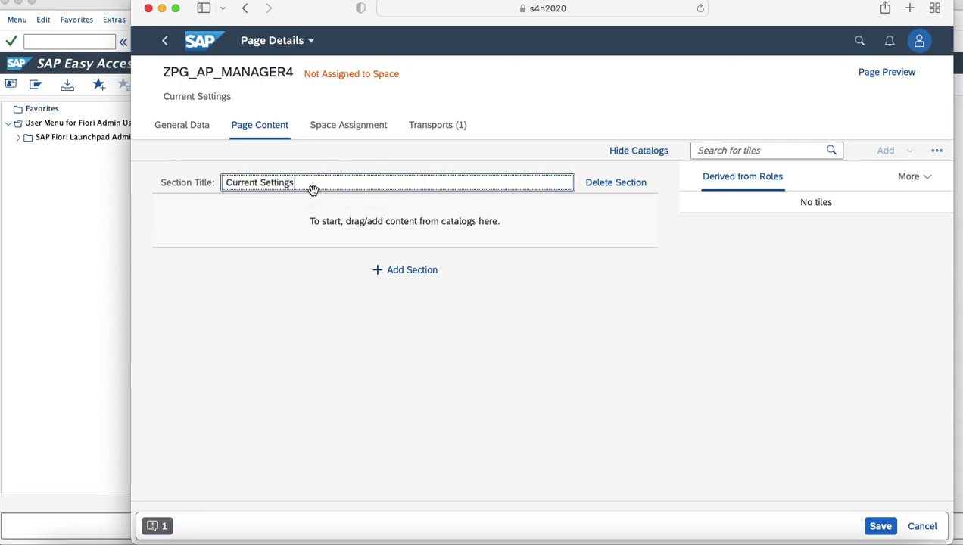
{"action": "left_click", "coordinate": [767, 152]}
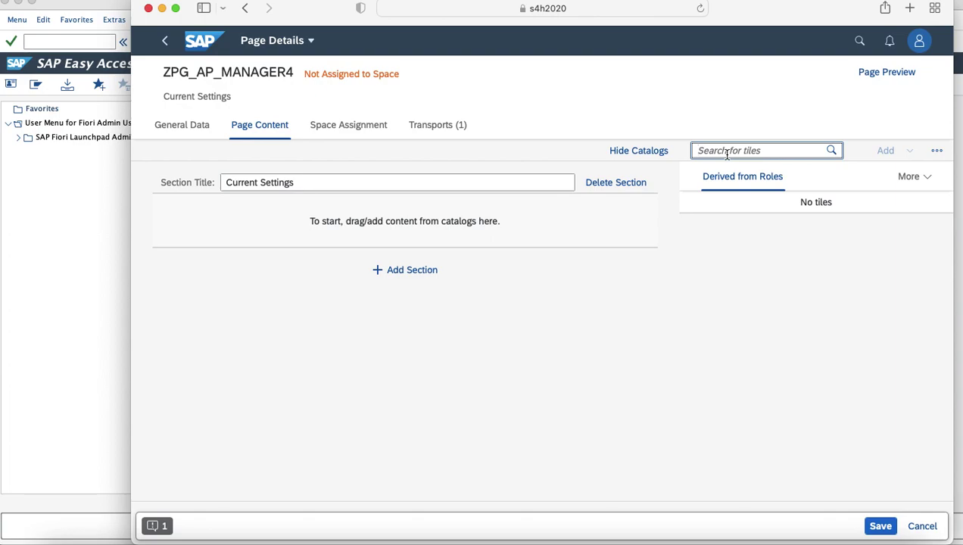
Step: Search the catalog list for SAP_SFIN_BC_AP_CURR_SET, copied from the notes, and tick it
{"action": "left_click", "coordinate": [937, 151]}
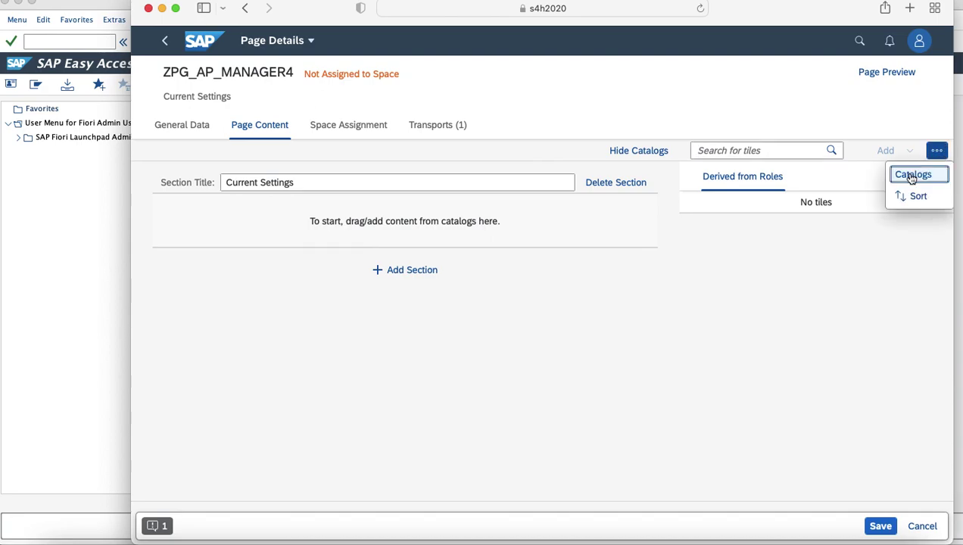
{"action": "left_click", "coordinate": [909, 175]}
{"action": "left_click", "coordinate": [518, 83]}
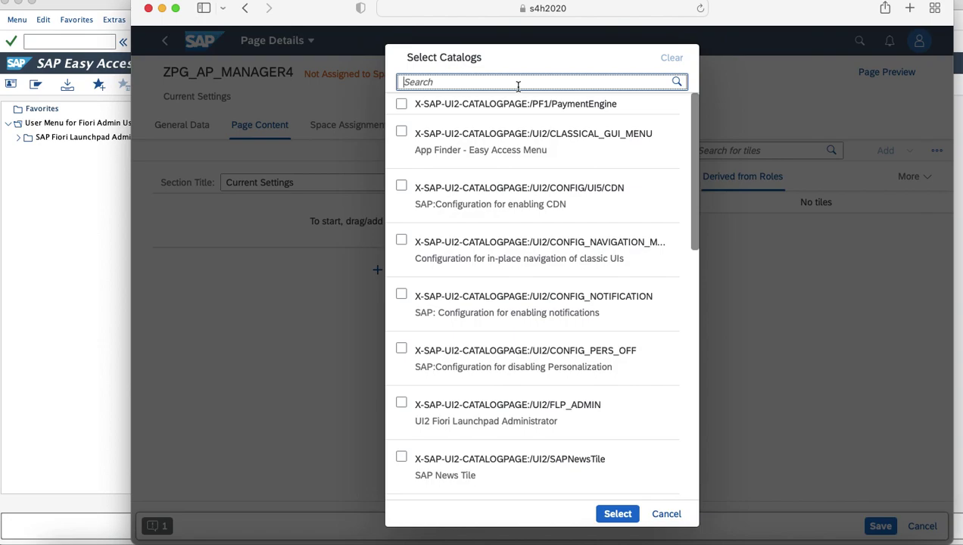
{"action": "left_click", "coordinate": [875, 539]}
{"action": "left_click_drag", "start_coordinate": [454, 189], "coordinate": [328, 185]}
{"action": "key", "text": "super+c"}
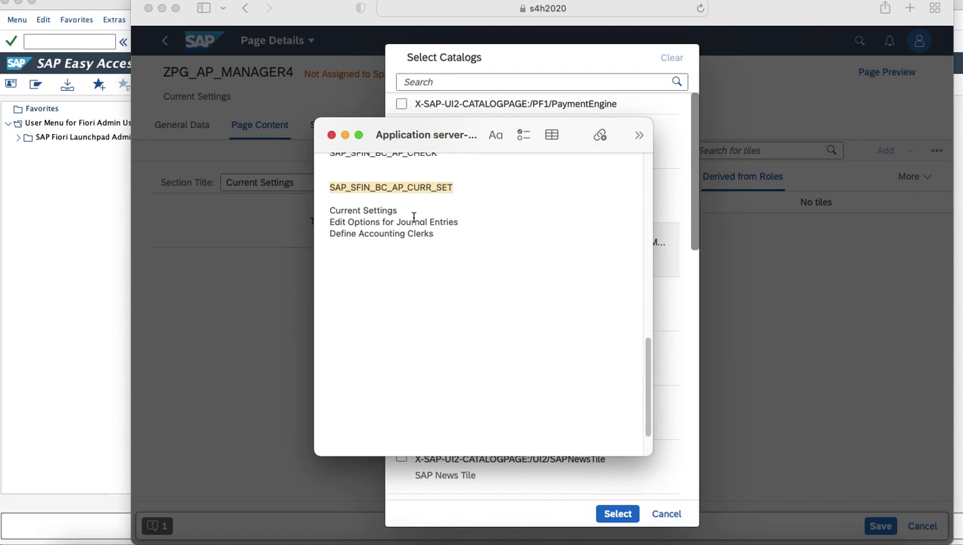
{"action": "key", "text": "super+Tab"}
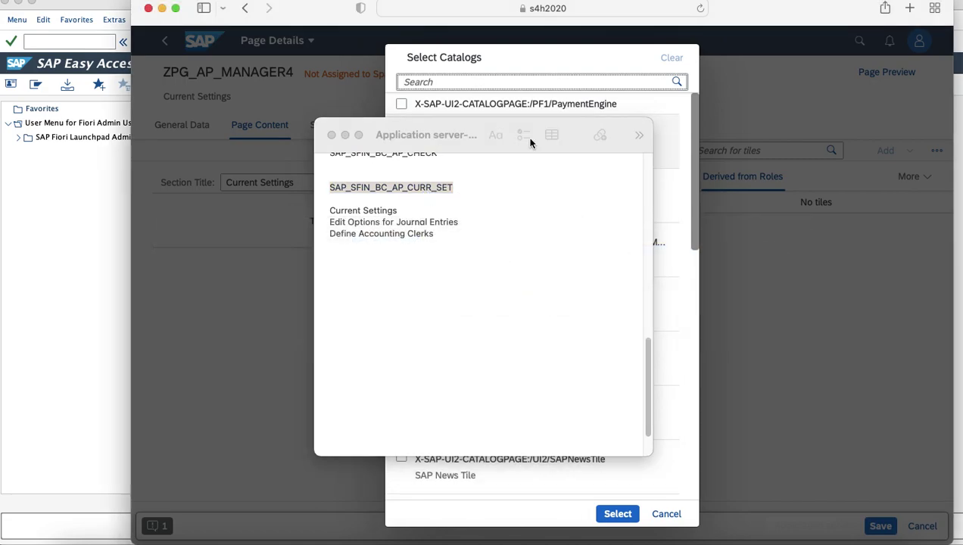
{"action": "left_click", "coordinate": [344, 134]}
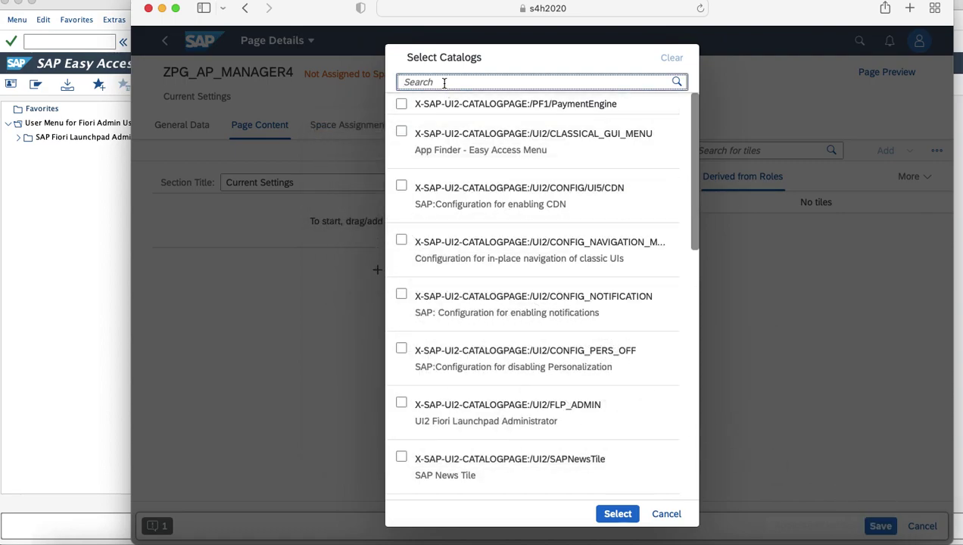
{"action": "key", "text": "super+v"}
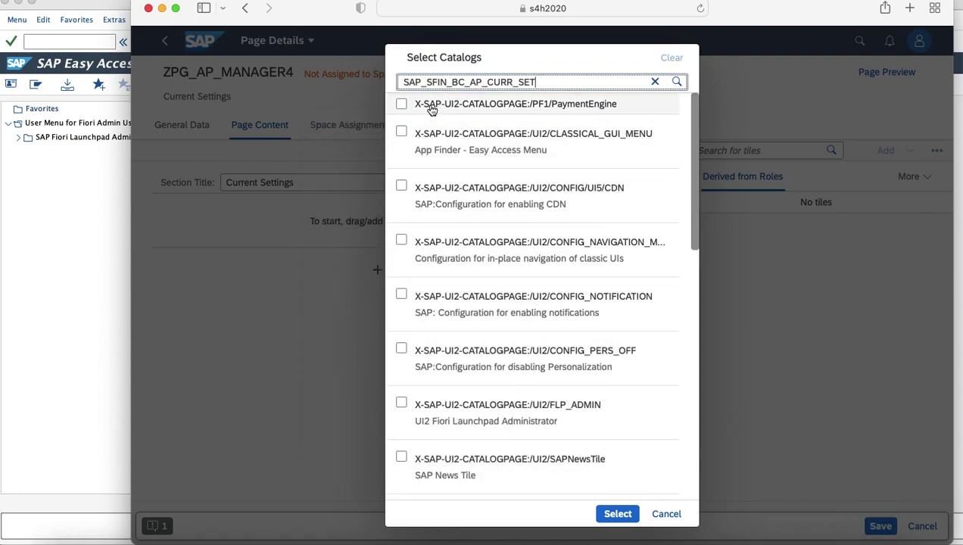
{"action": "key", "text": "Return"}
{"action": "left_click", "coordinate": [414, 113]}
Step: Add Define Accounting Clerks and Edit Options for Journal Entries as tiles to the section
{"action": "left_click", "coordinate": [604, 516]}
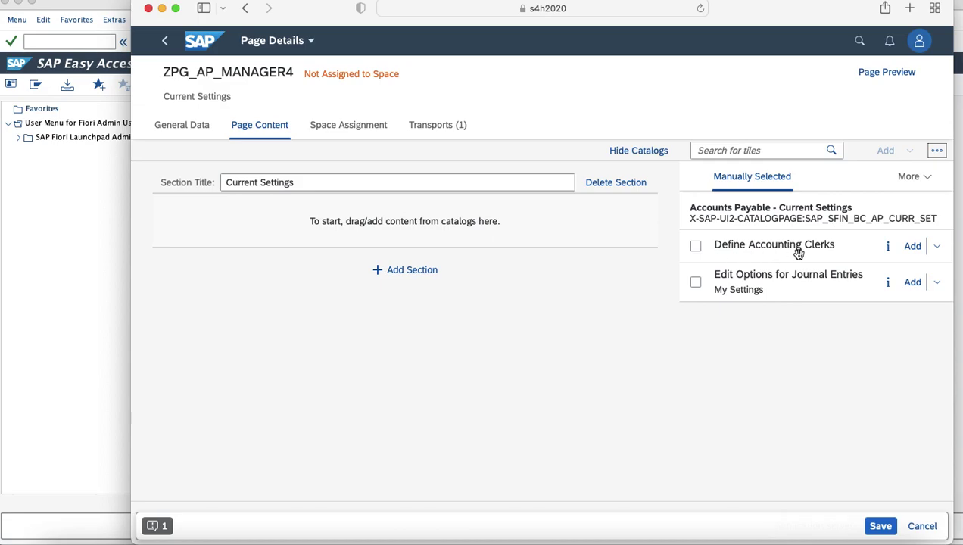
{"action": "left_click", "coordinate": [696, 247]}
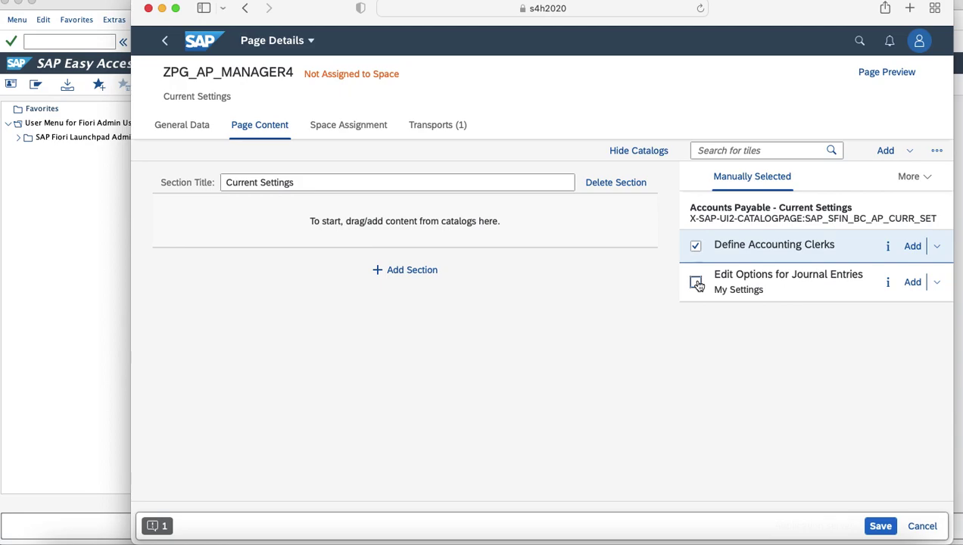
{"action": "left_click", "coordinate": [696, 282]}
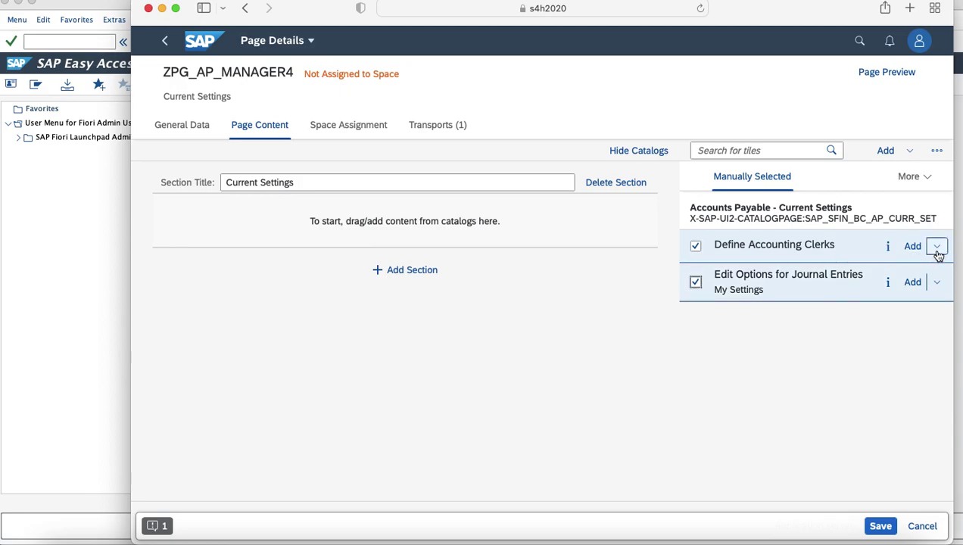
{"action": "left_click", "coordinate": [938, 248]}
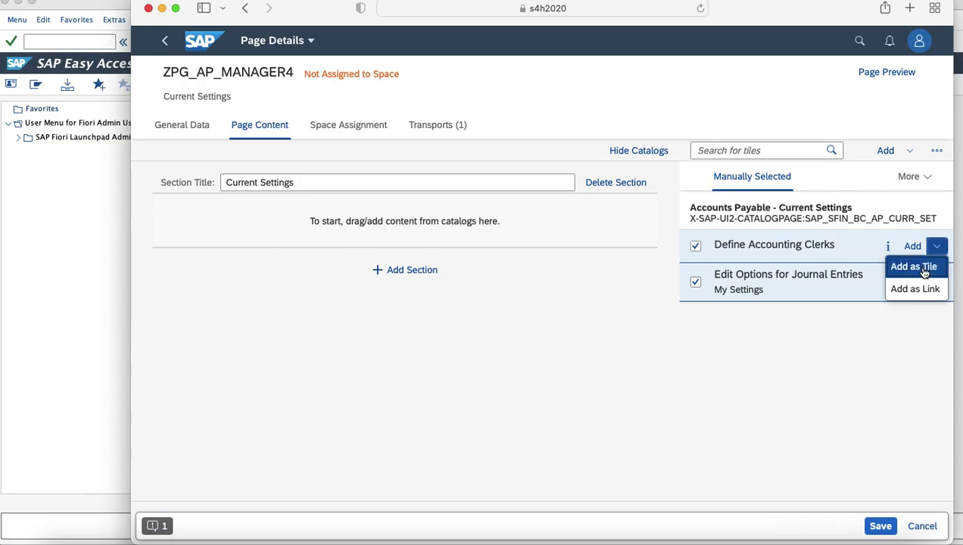
{"action": "left_click", "coordinate": [919, 268]}
{"action": "left_click", "coordinate": [937, 282]}
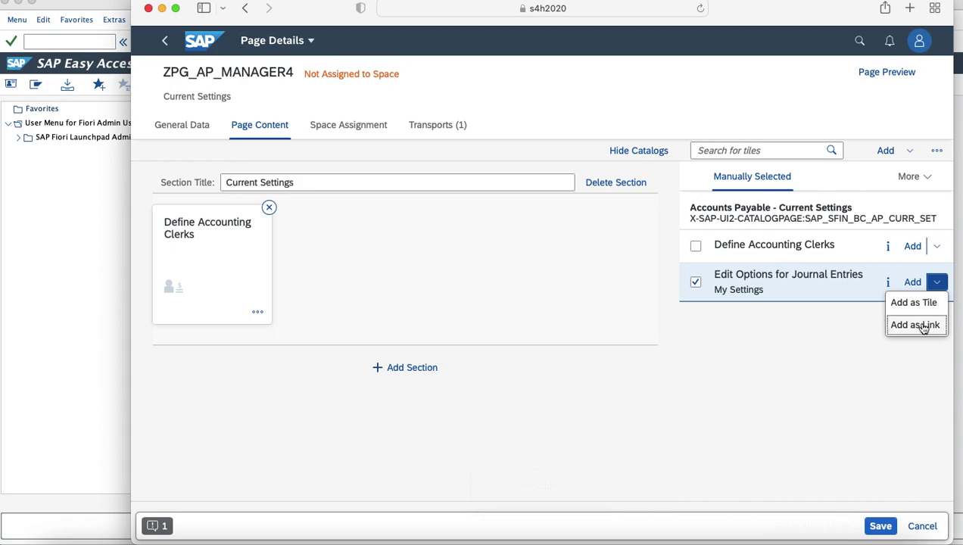
{"action": "left_click", "coordinate": [914, 303]}
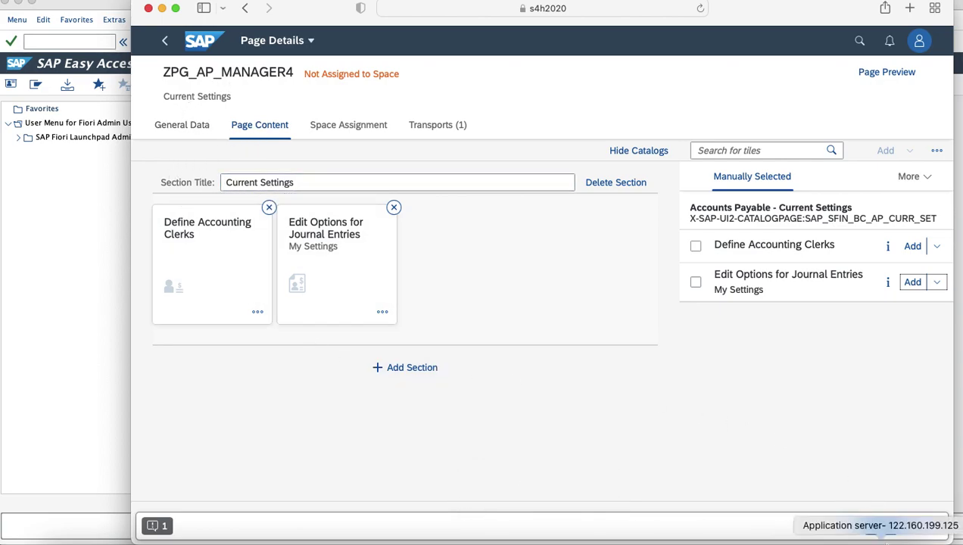
Step: Save page ZPG_AP_MANAGER4 and check its Space Assignment, which lists no spaces
{"action": "left_click", "coordinate": [880, 526]}
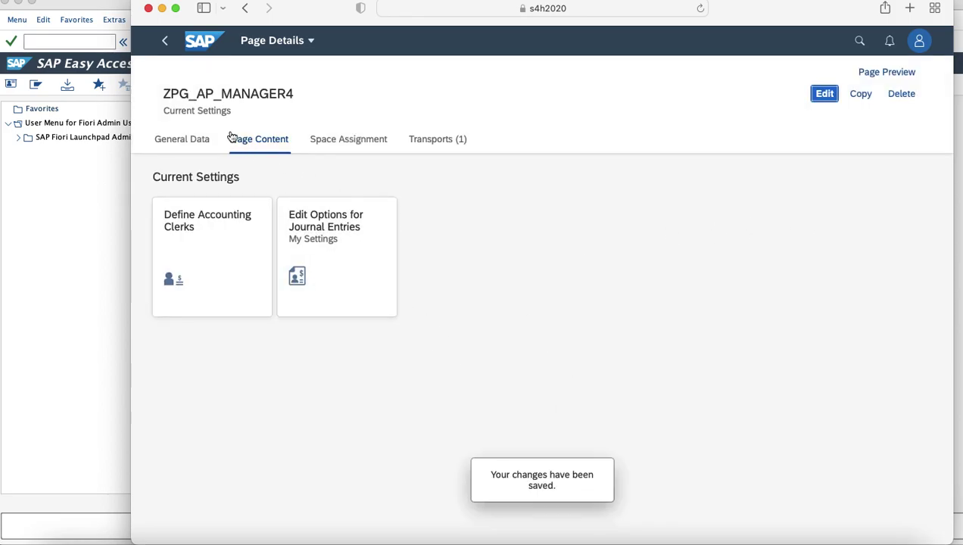
{"action": "left_click_drag", "start_coordinate": [163, 94], "coordinate": [250, 96]}
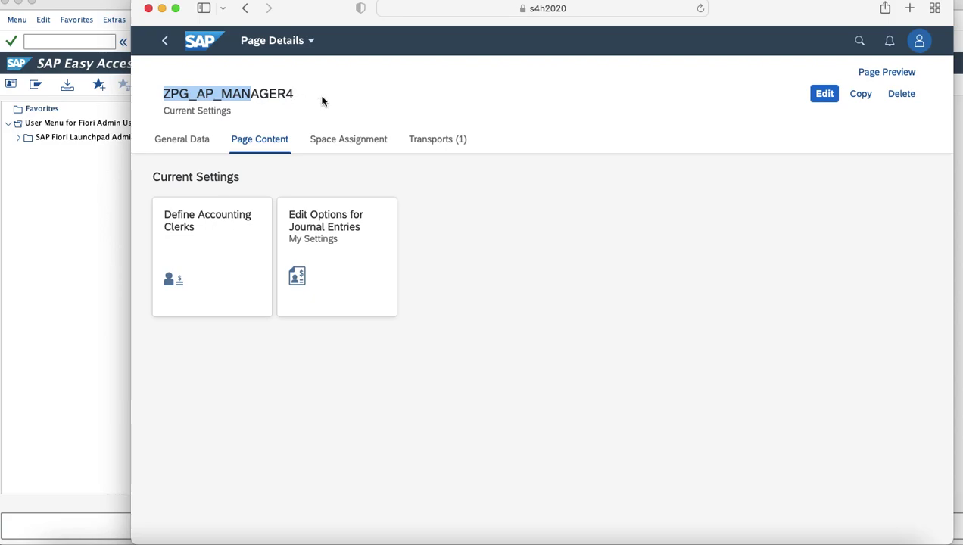
{"action": "left_click", "coordinate": [349, 147]}
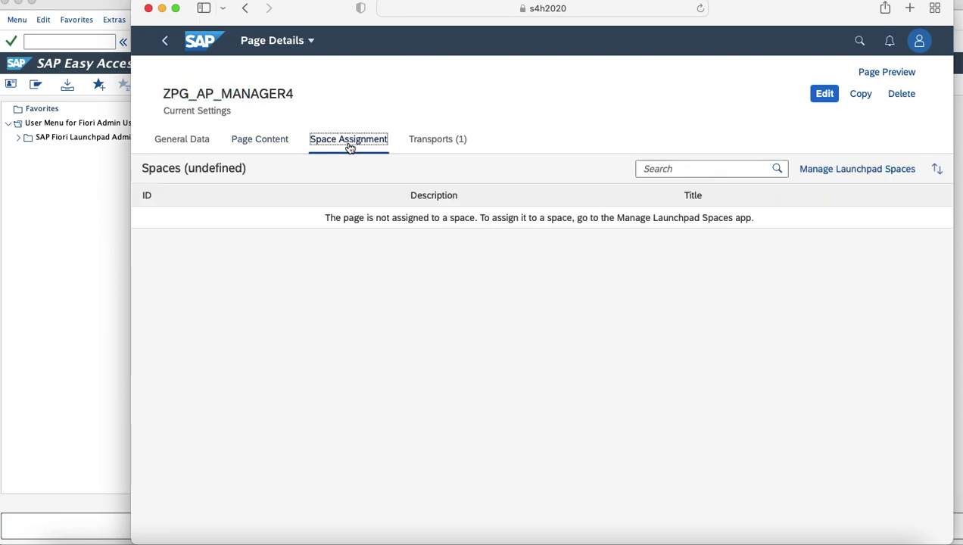
Step: Open the ZSP_AP_MANAGER space for editing from Manage Launchpad Spaces
{"action": "left_click", "coordinate": [168, 43]}
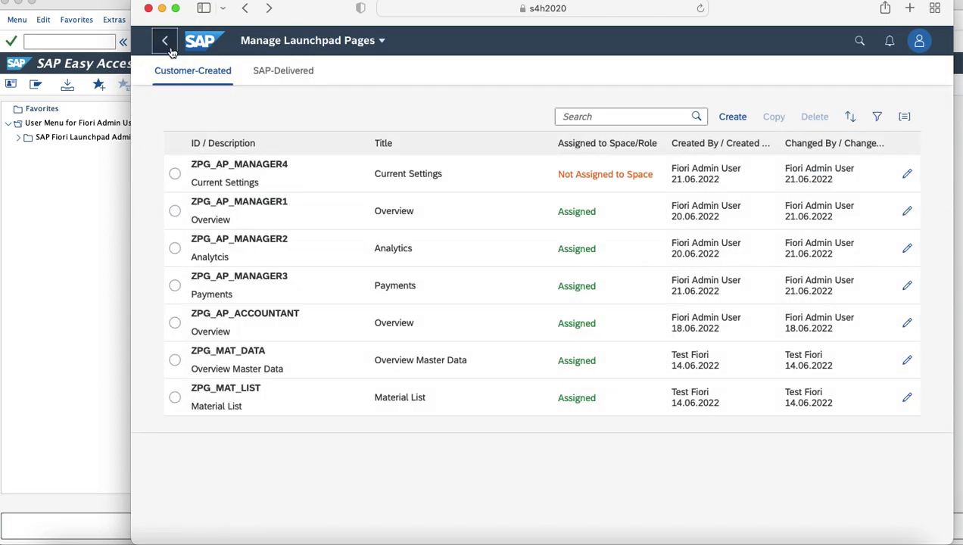
{"action": "left_click", "coordinate": [168, 44]}
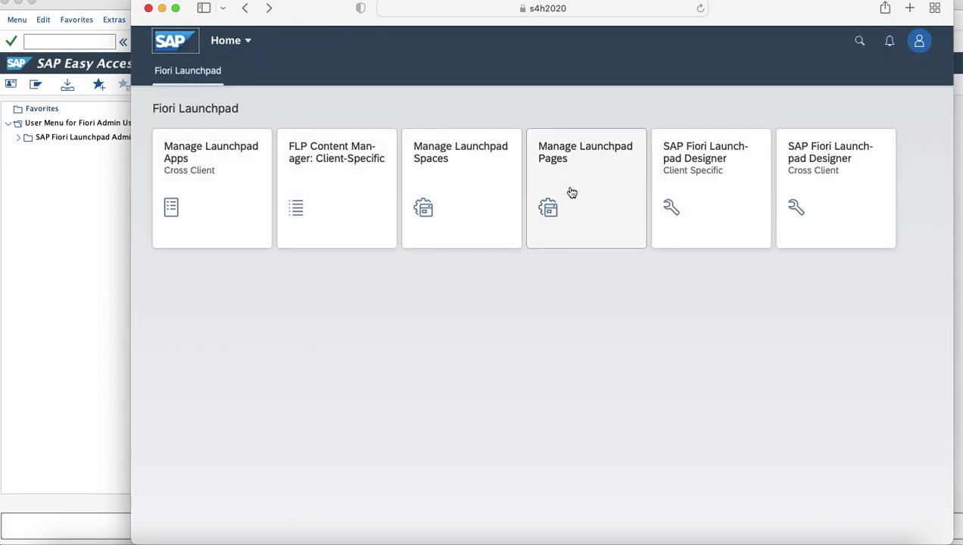
{"action": "left_click", "coordinate": [472, 190]}
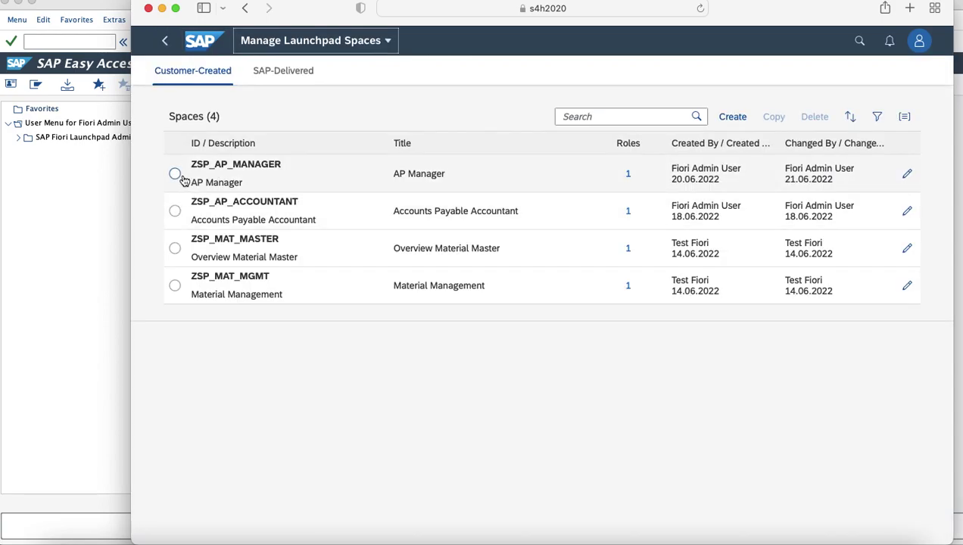
{"action": "left_click", "coordinate": [180, 183]}
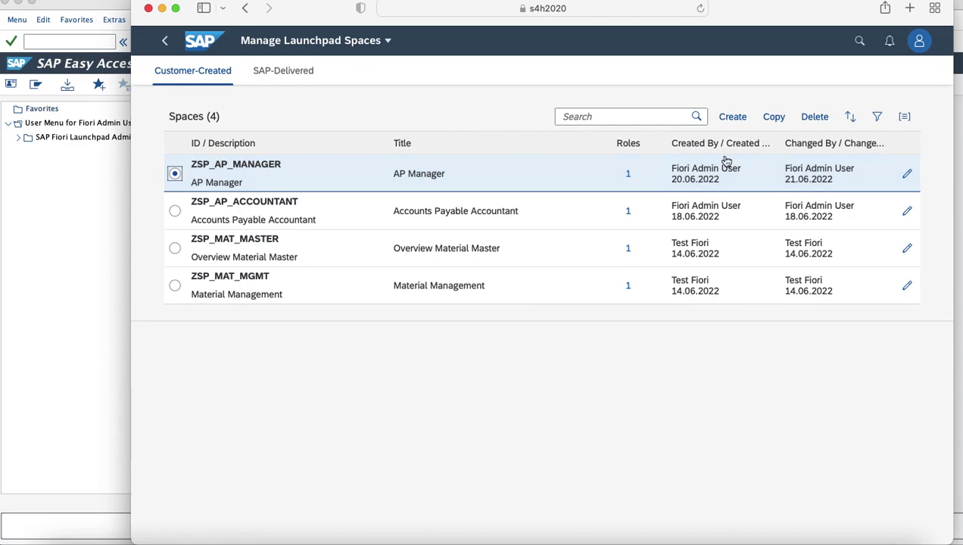
{"action": "left_click", "coordinate": [906, 175]}
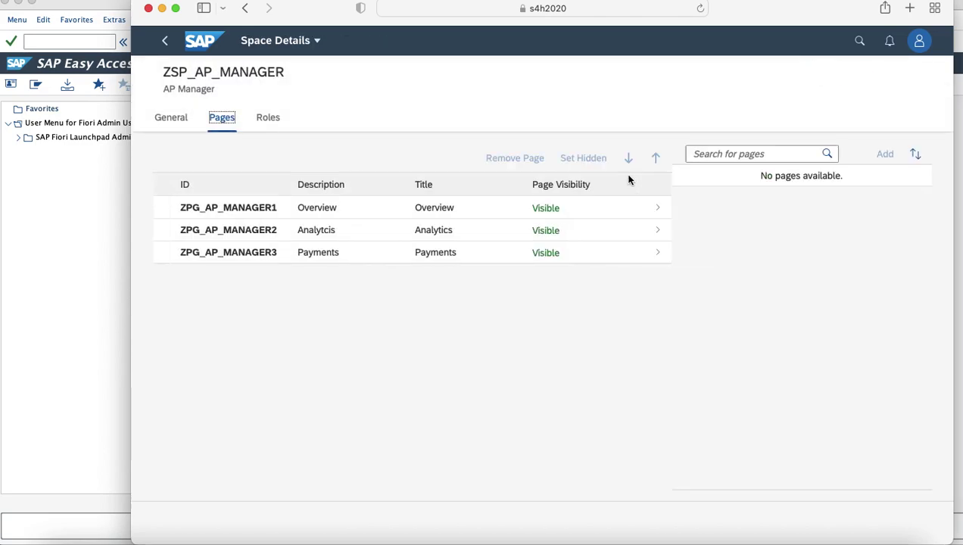
Step: Search 'ZPG_AP_MANAG', add page ZPG_AP_MANAGER4 to the space, and save it
{"action": "left_click", "coordinate": [736, 155]}
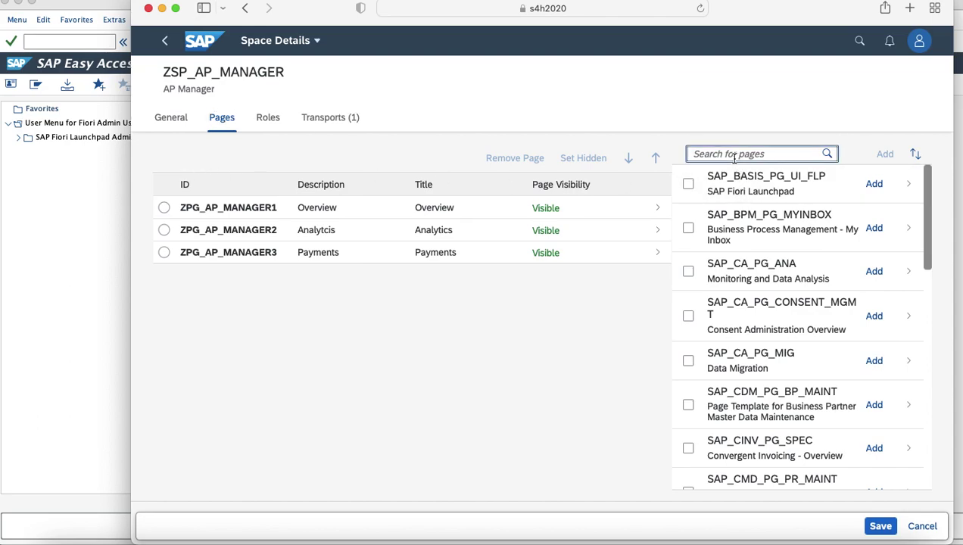
{"action": "type", "text": "ZPG_AP_MANAGER4"}
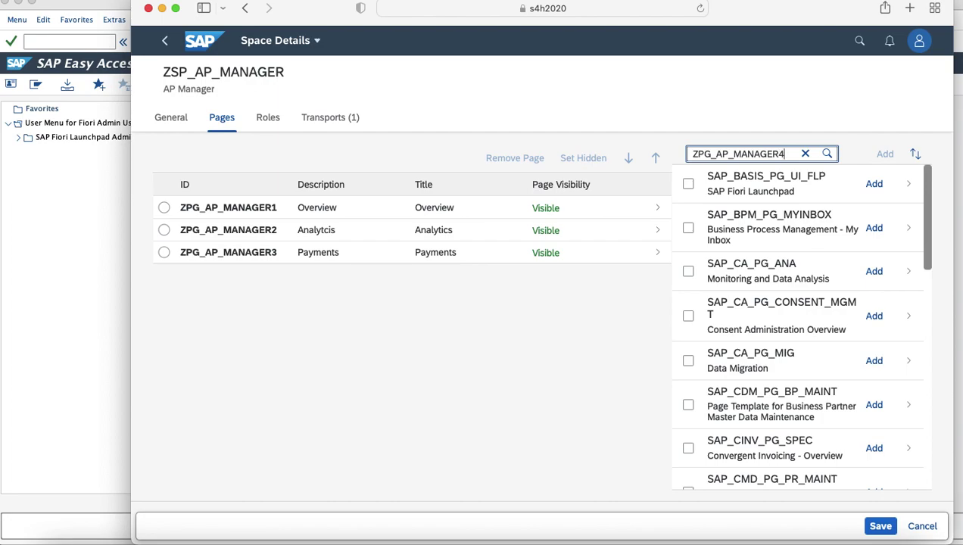
{"action": "key", "text": "Return"}
{"action": "left_click", "coordinate": [688, 183]}
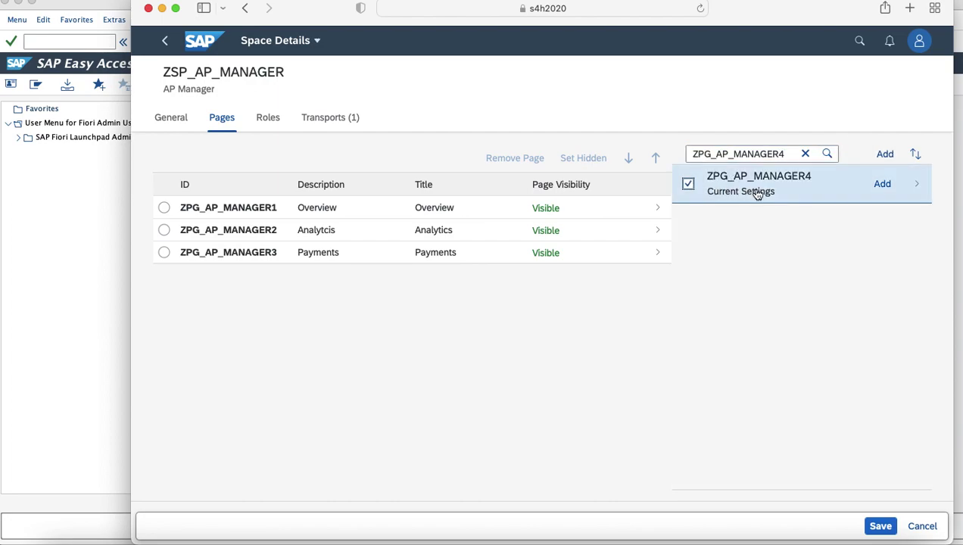
{"action": "left_click", "coordinate": [882, 186]}
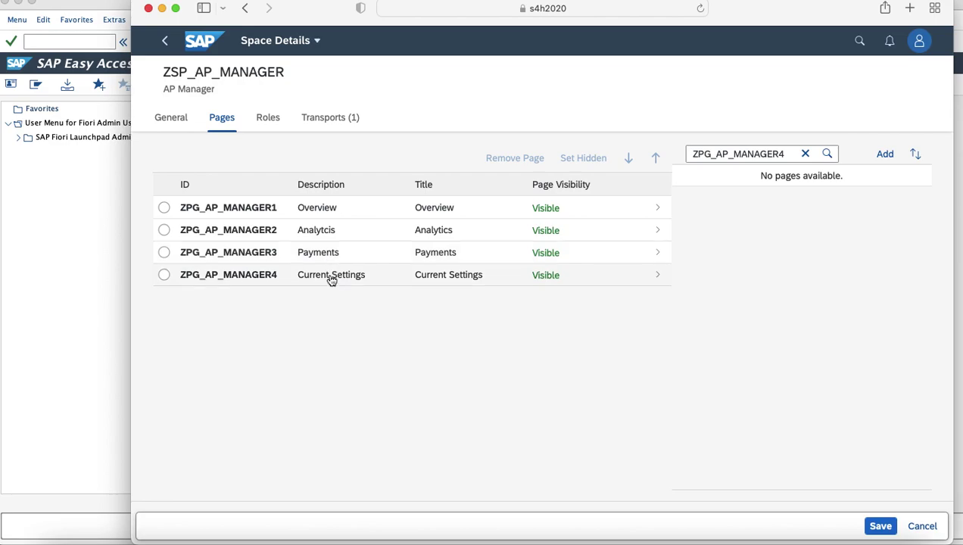
{"action": "left_click", "coordinate": [883, 528]}
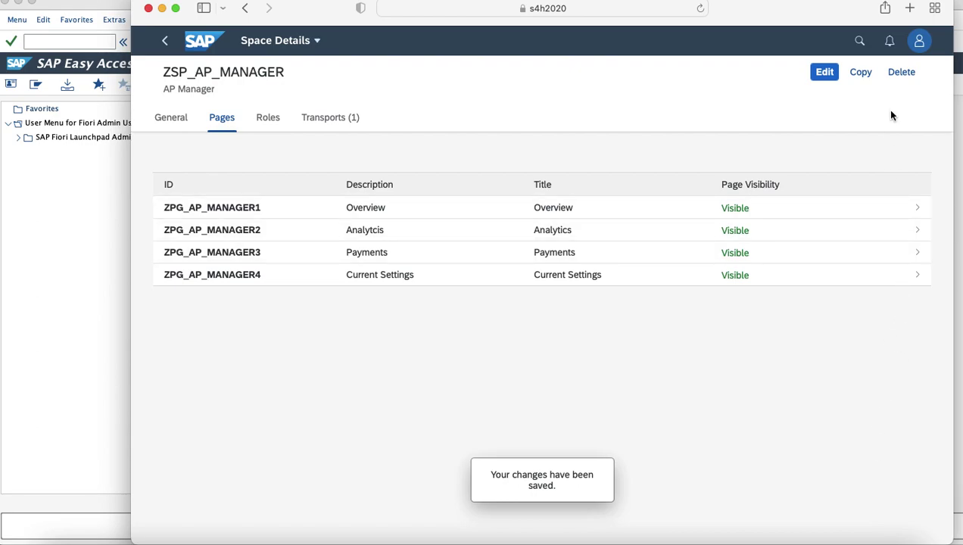
Step: Sign the admin user out of the launchpad and close the browser
{"action": "left_click", "coordinate": [166, 41]}
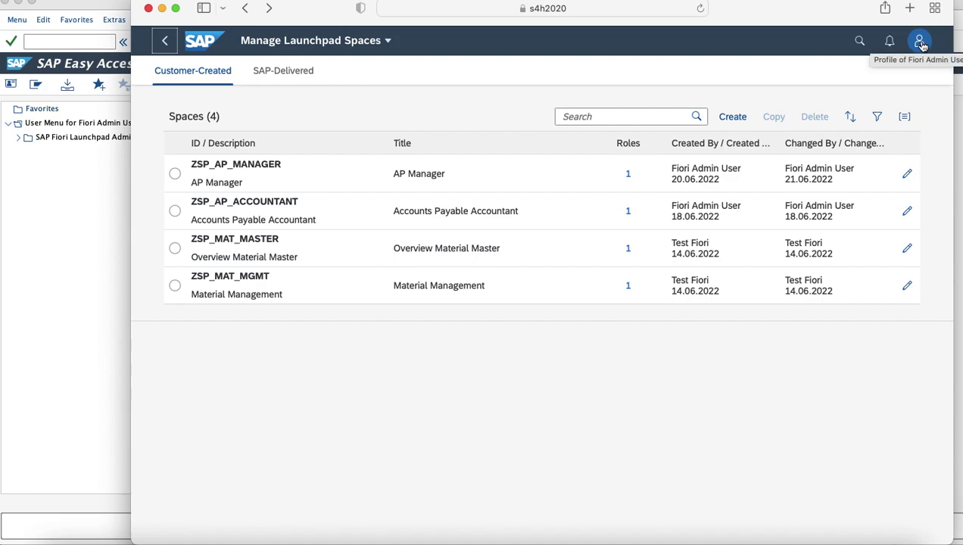
{"action": "left_click", "coordinate": [921, 43]}
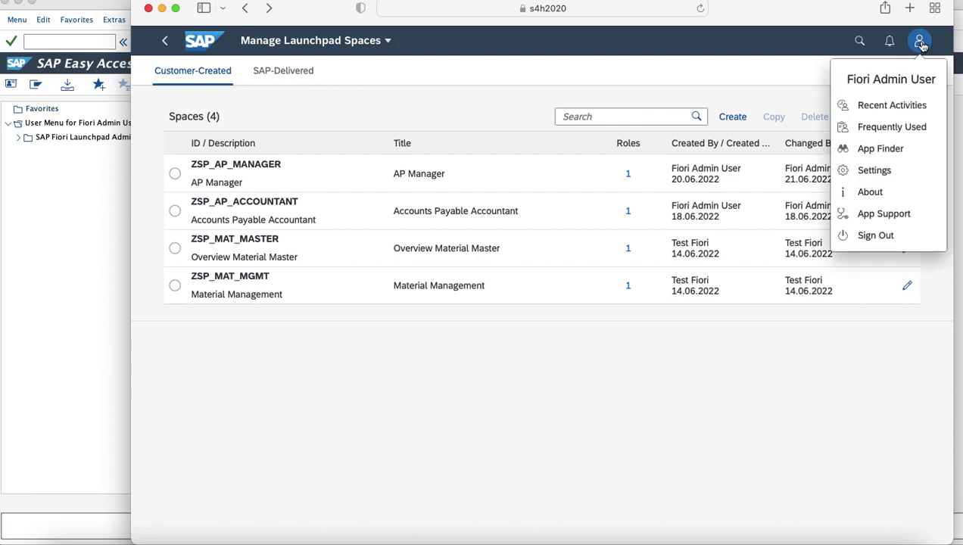
{"action": "left_click", "coordinate": [879, 238]}
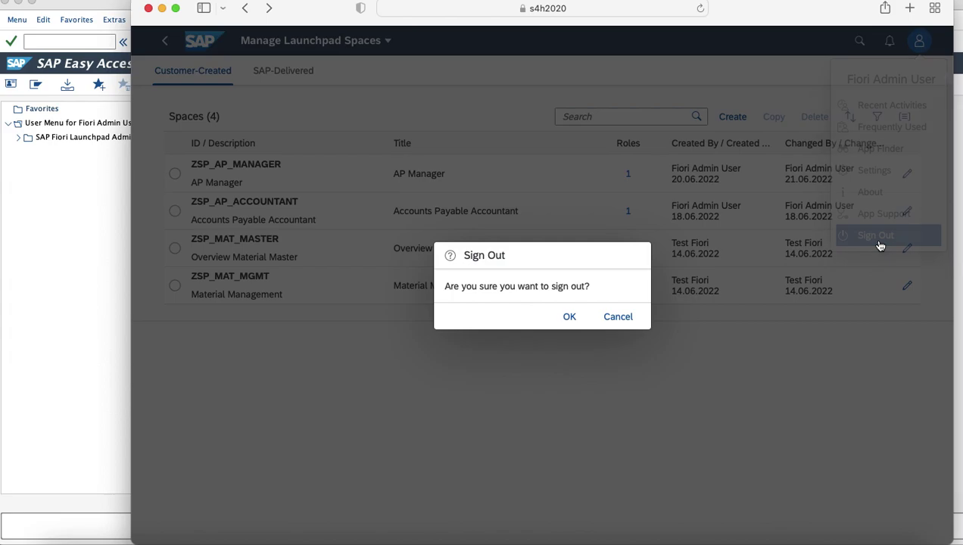
{"action": "left_click", "coordinate": [570, 317]}
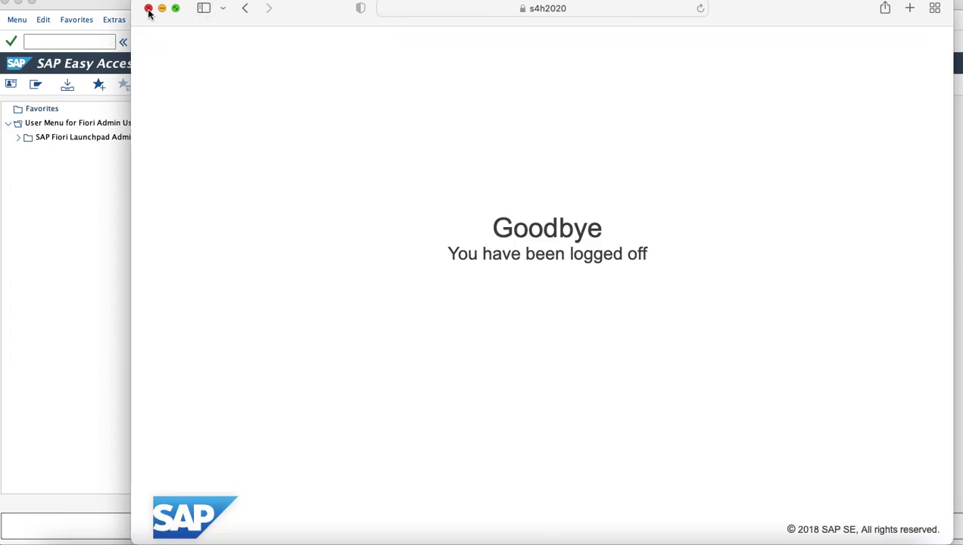
{"action": "left_click", "coordinate": [149, 8]}
Step: End the admin SAP GUI session with /nex
{"action": "left_click", "coordinate": [49, 44]}
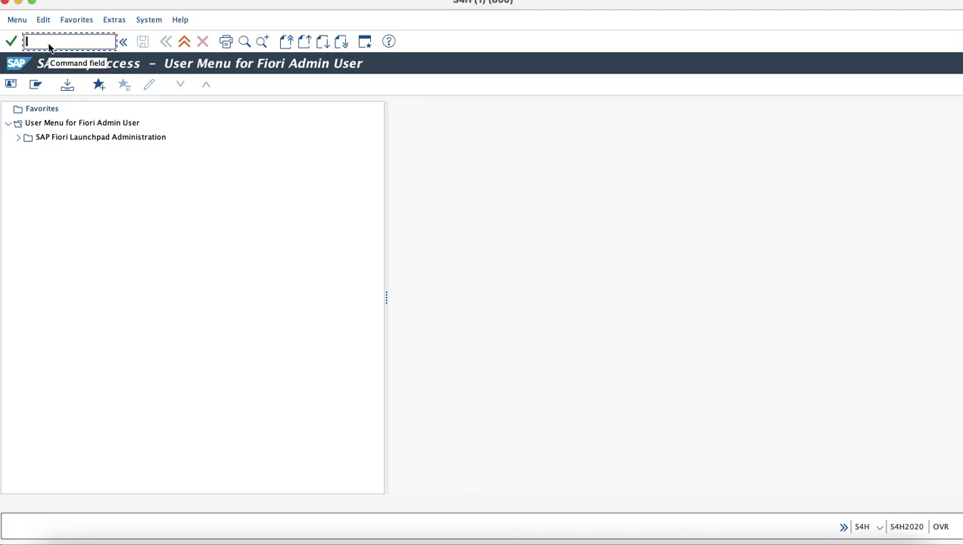
{"action": "type", "text": "/nex"}
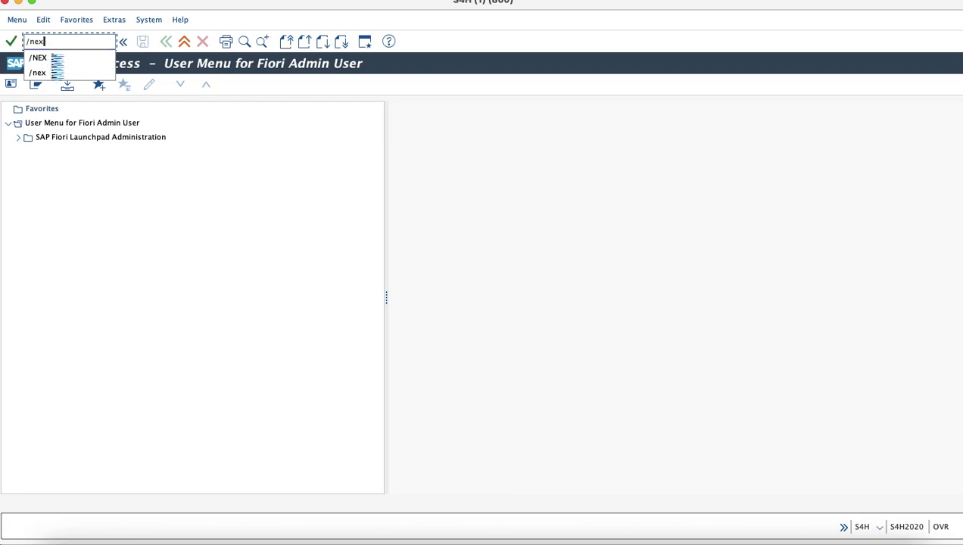
{"action": "key", "text": "Return"}
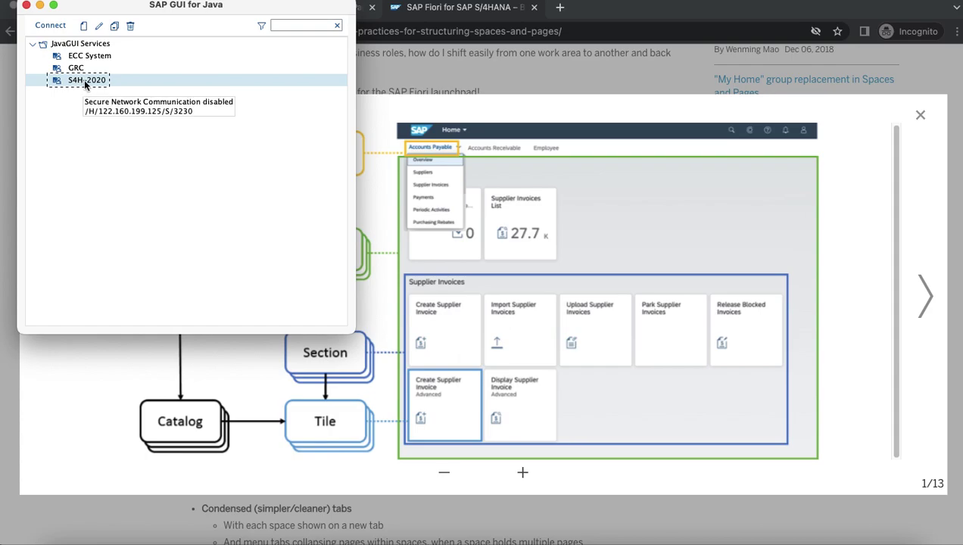
Step: Log on to the S4H_2020 connection as the demo user with the account password
{"action": "double_click", "coordinate": [85, 81]}
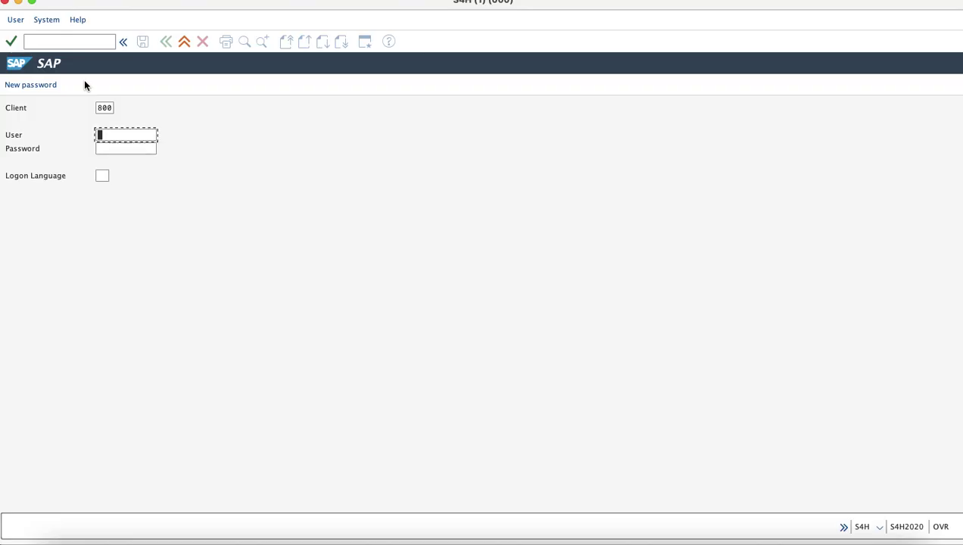
{"action": "type", "text": "F"}
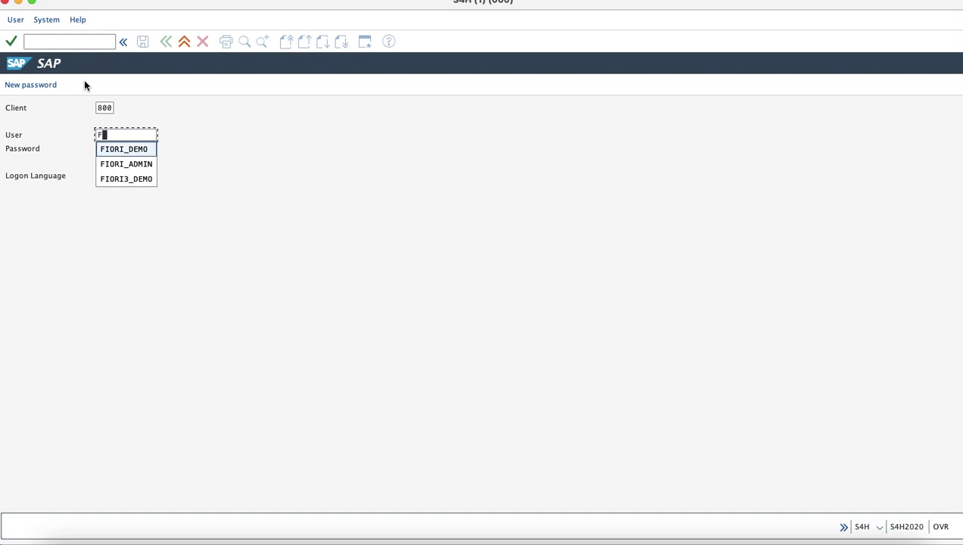
{"action": "key", "text": "Down"}
{"action": "key", "text": "Down"}
{"action": "key", "text": "Return"}
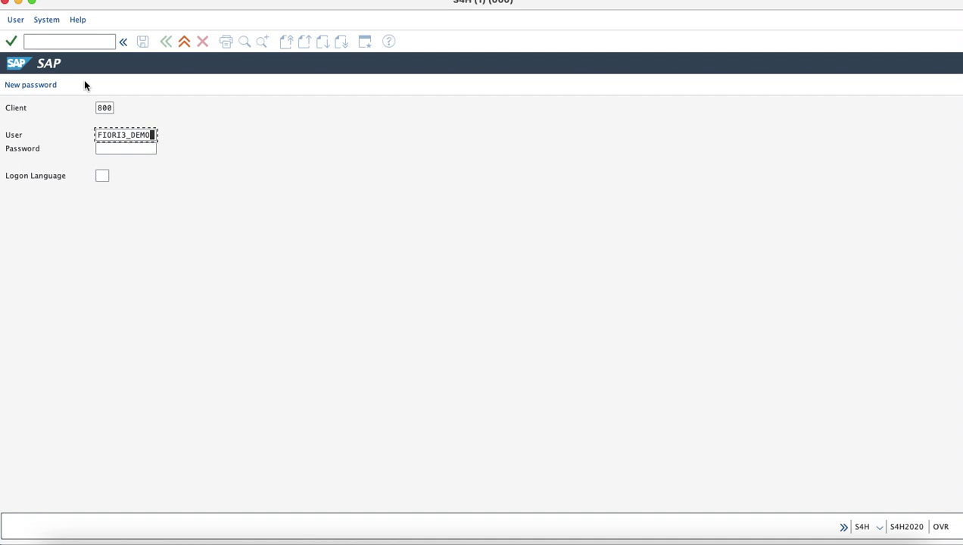
{"action": "key", "text": "Tab"}
{"action": "type", "text": "***********"}
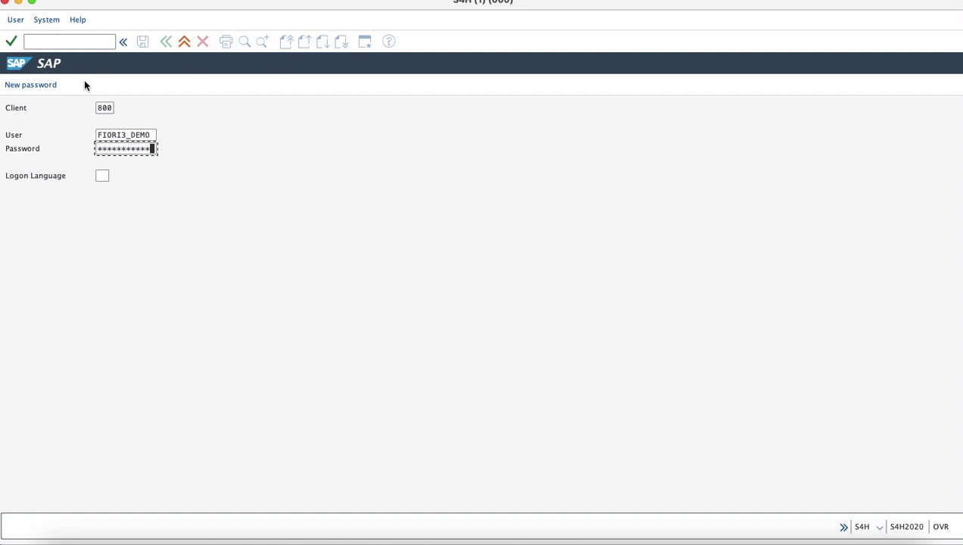
{"action": "key", "text": "Return"}
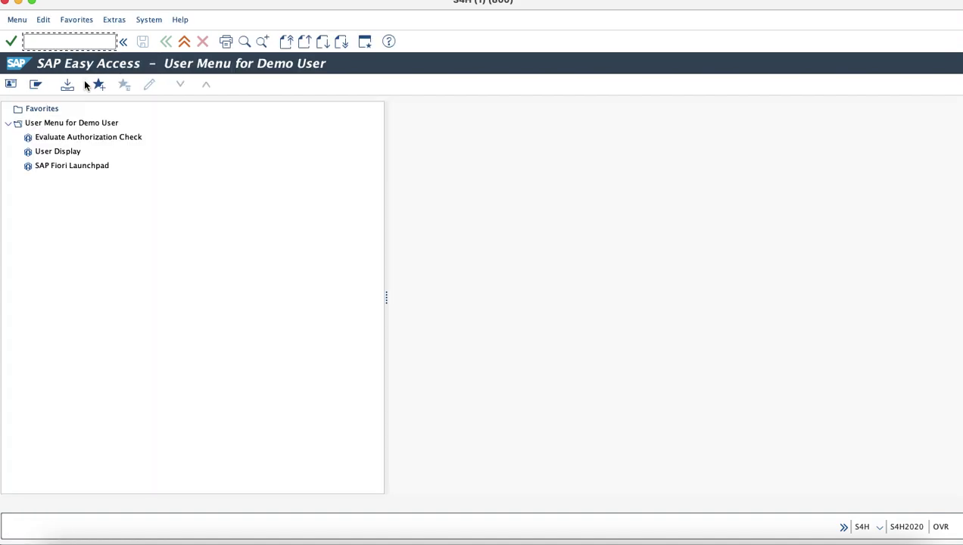
Step: Launch the Fiori launchpad sign-in page with /n/ui2/flp
{"action": "type", "text": "/n/ui"}
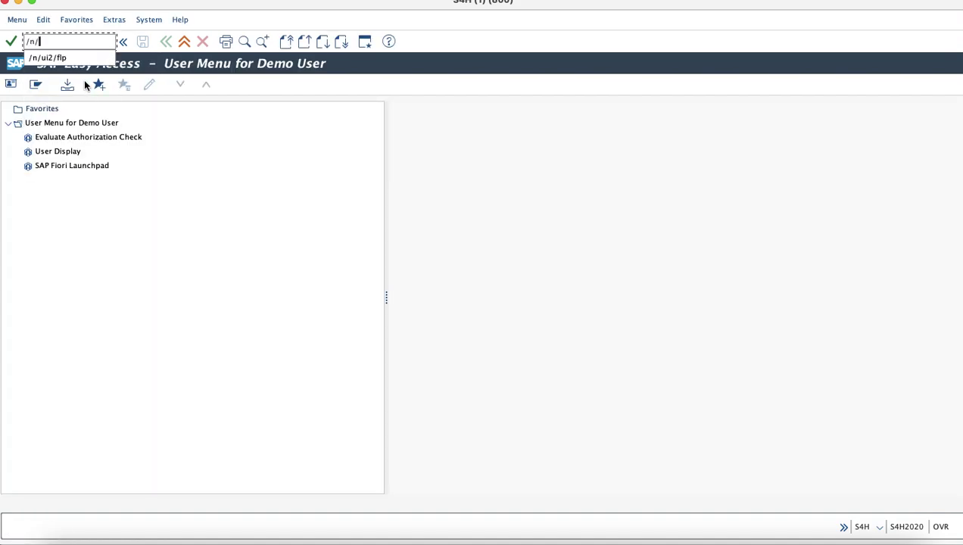
{"action": "type", "text": "2/flp"}
{"action": "key", "text": "Return"}
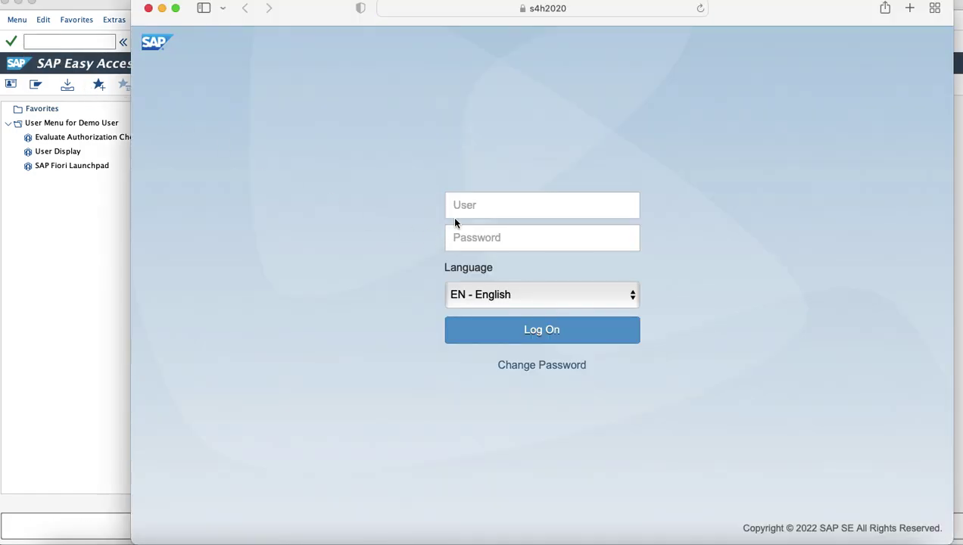
{"action": "left_click", "coordinate": [458, 206]}
Step: Log on to the launchpad with the demo user's name and password
{"action": "type", "text": "FIORI3_DEMO"}
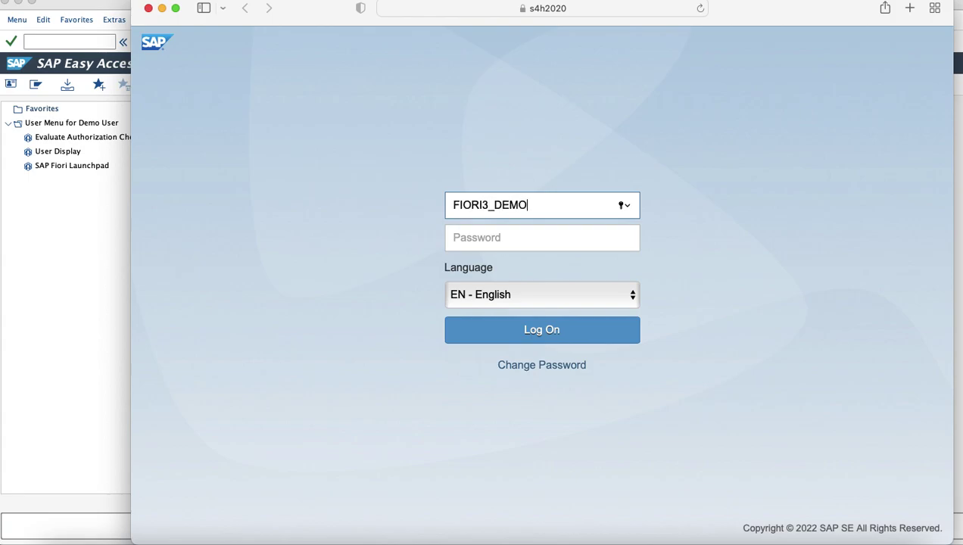
{"action": "key", "text": "Tab"}
{"action": "type", "text": "•••••••••••"}
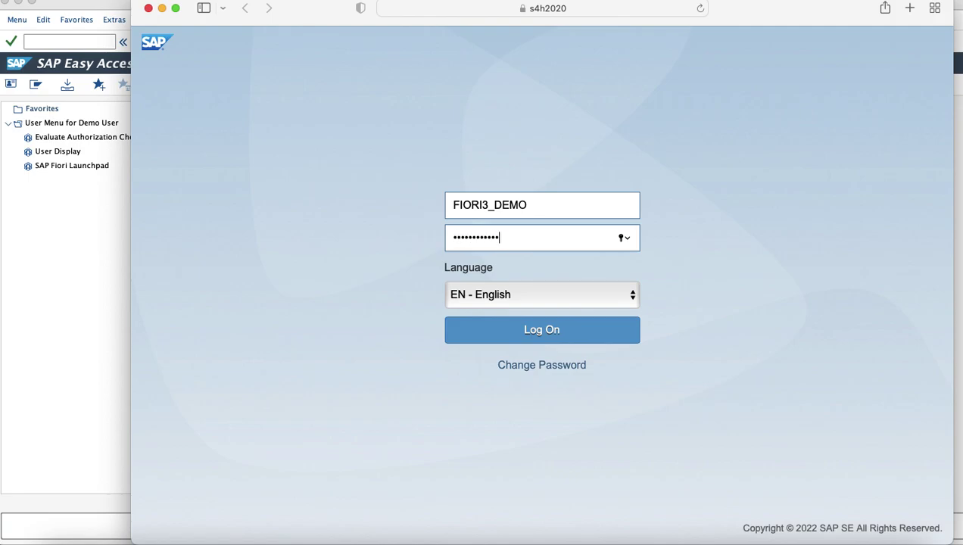
{"action": "key", "text": "Return"}
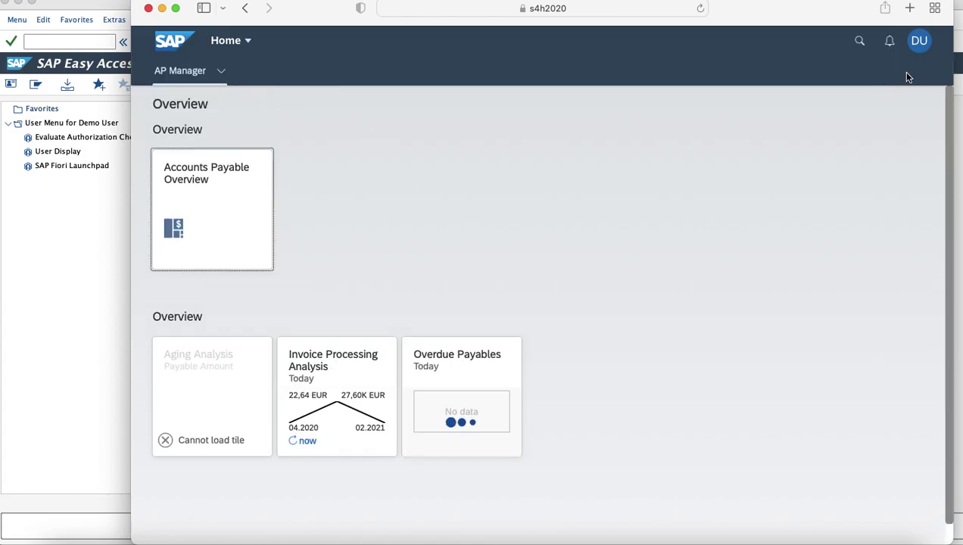
{"action": "left_click", "coordinate": [920, 42]}
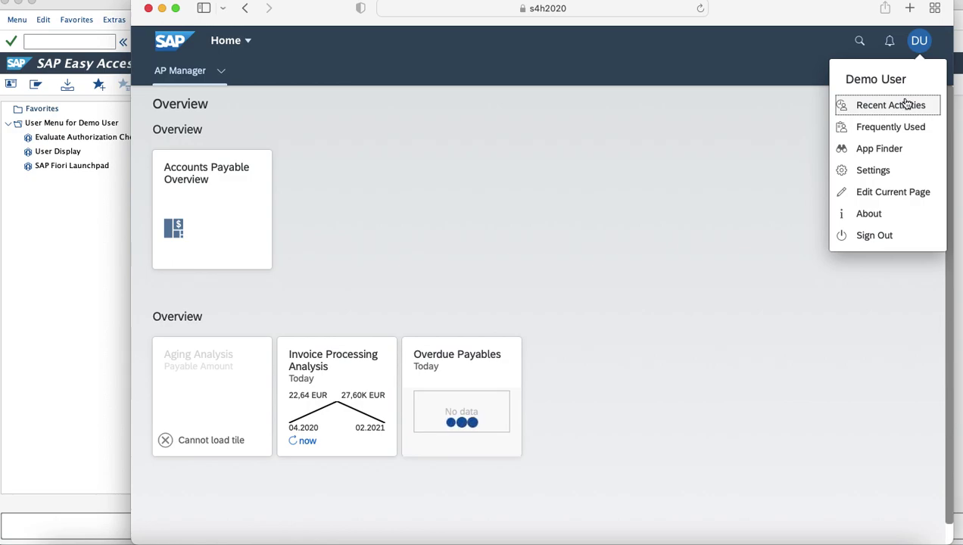
{"action": "left_click", "coordinate": [877, 172]}
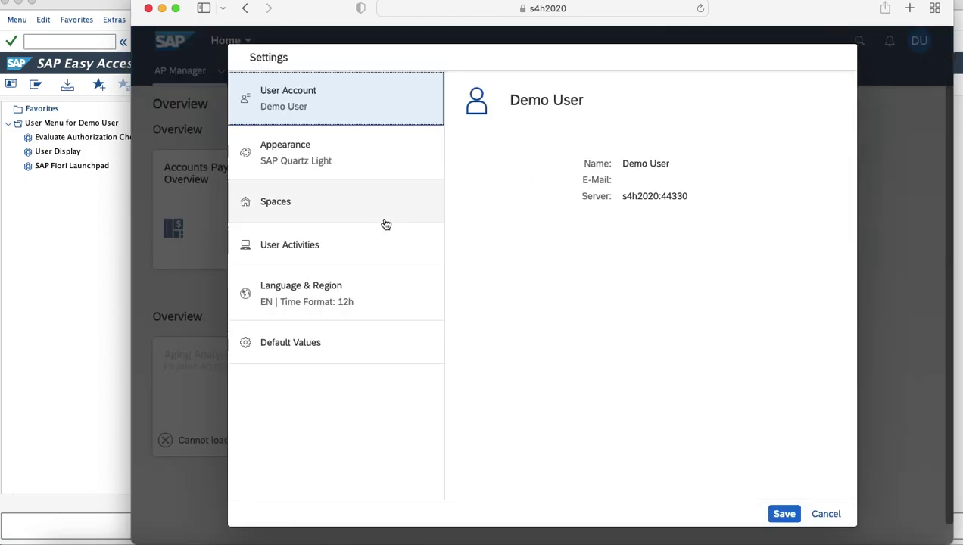
{"action": "left_click", "coordinate": [329, 217]}
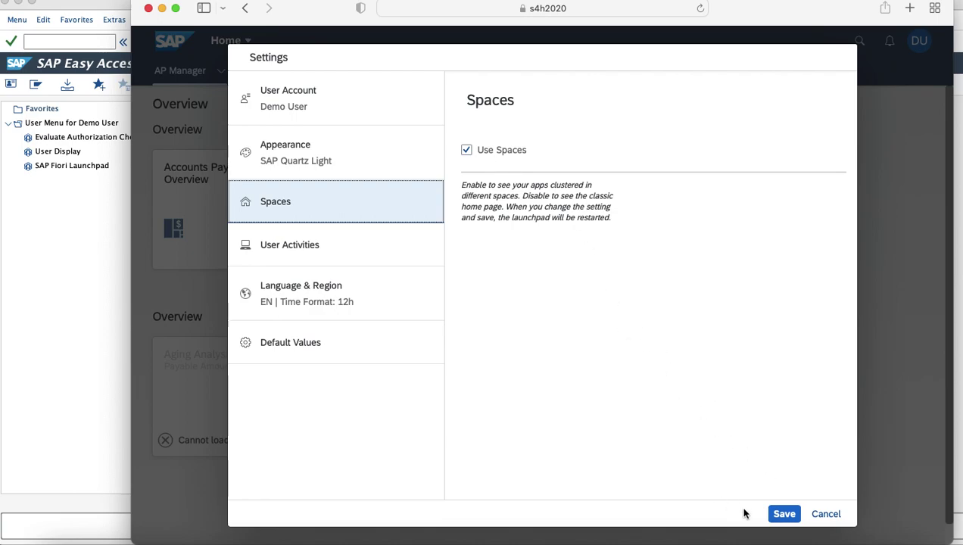
{"action": "left_click", "coordinate": [780, 515]}
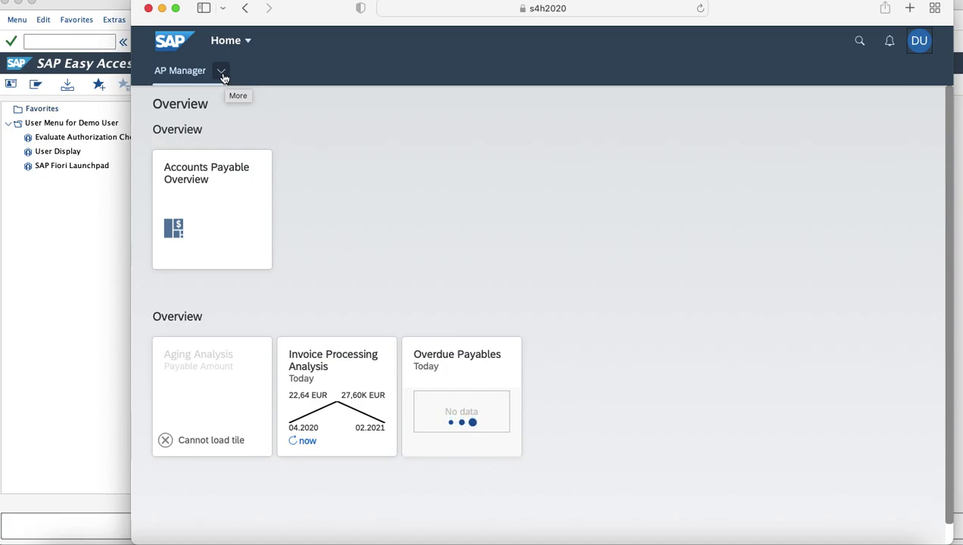
{"action": "left_click", "coordinate": [222, 73]}
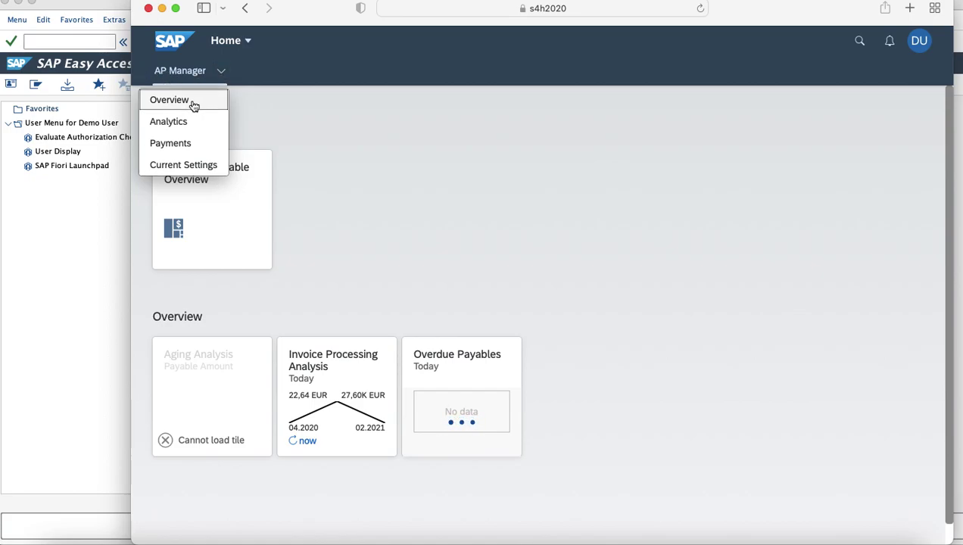
{"action": "left_click", "coordinate": [193, 104]}
{"action": "left_click", "coordinate": [222, 72]}
{"action": "left_click", "coordinate": [176, 130]}
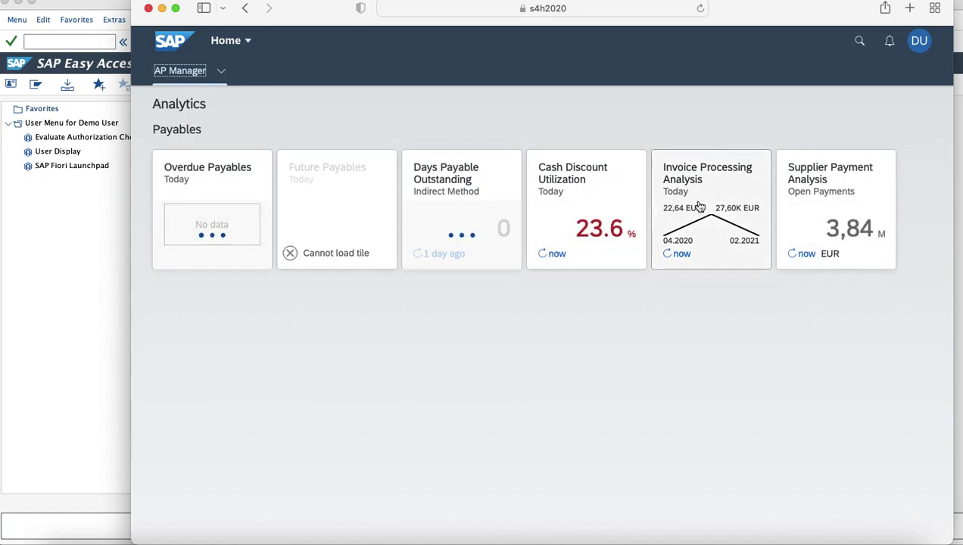
{"action": "left_click", "coordinate": [221, 71]}
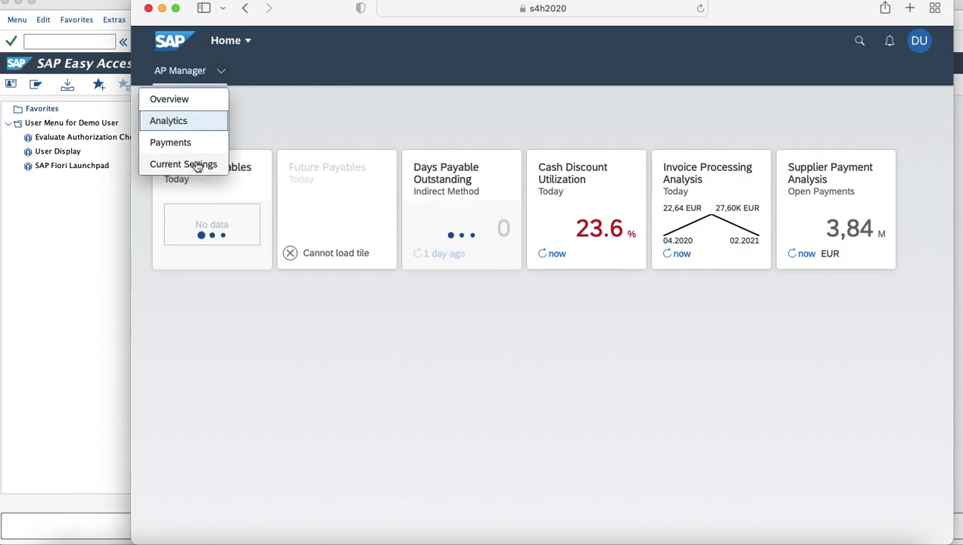
{"action": "left_click", "coordinate": [198, 164]}
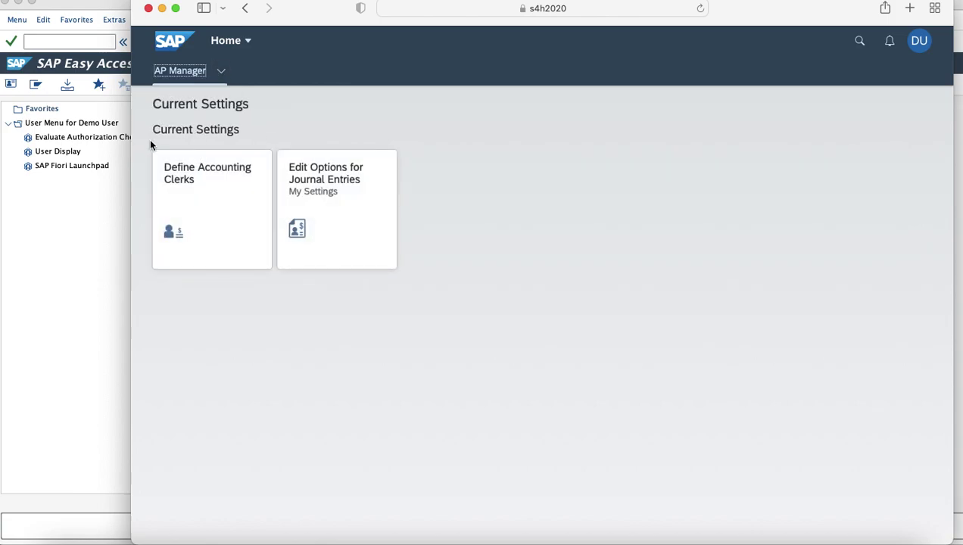
{"action": "left_click_drag", "start_coordinate": [152, 130], "coordinate": [245, 134]}
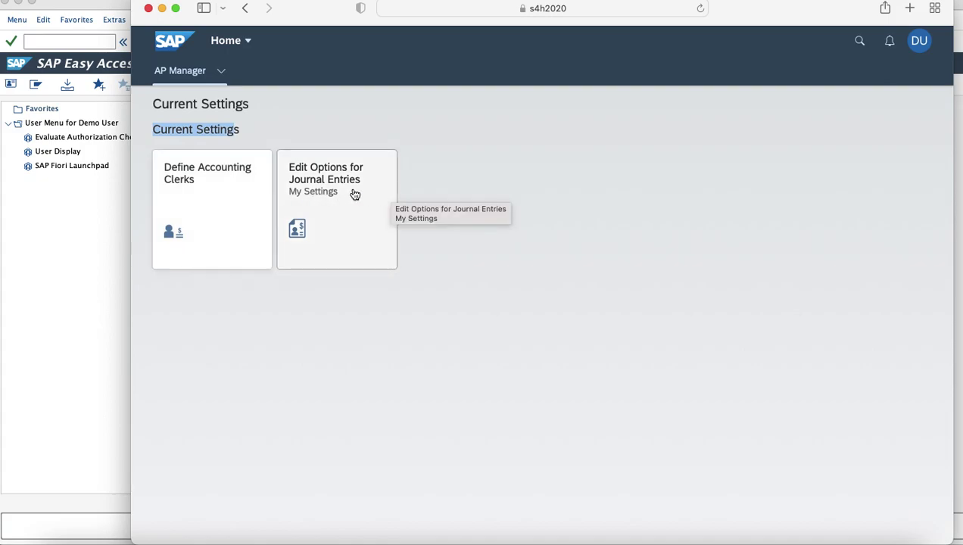
{"action": "left_click", "coordinate": [221, 72]}
{"action": "left_click", "coordinate": [201, 103]}
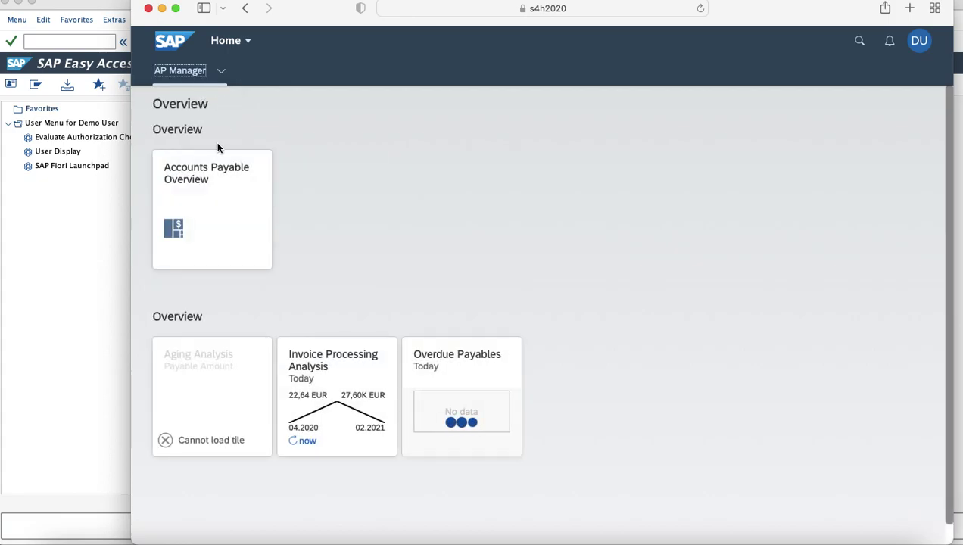